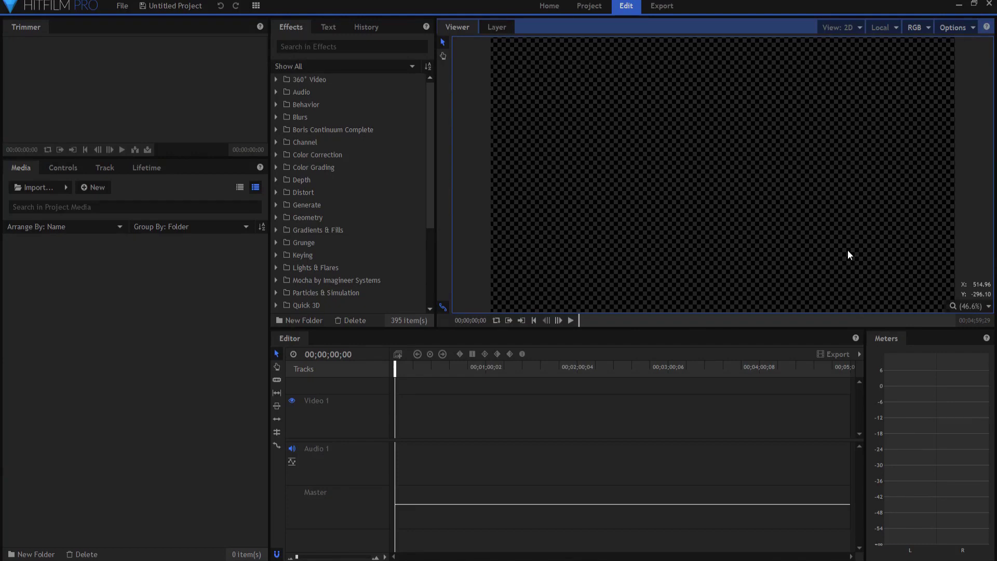
Step: Create a new composite shot lasting 00;00;03;00 named 'Text anmd Graphic'
{"action": "left_click", "coordinate": [94, 187]}
{"action": "left_click", "coordinate": [114, 200]}
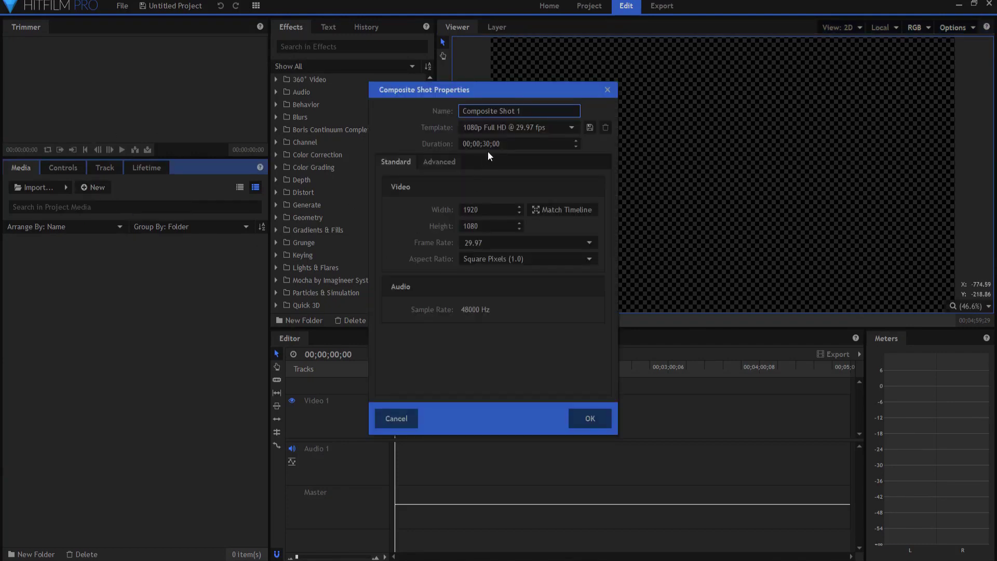
{"action": "double_click", "coordinate": [486, 144]}
{"action": "type", "text": "3"}
{"action": "key", "text": "shift+Tab"}
{"action": "key", "text": "shift+Tab"}
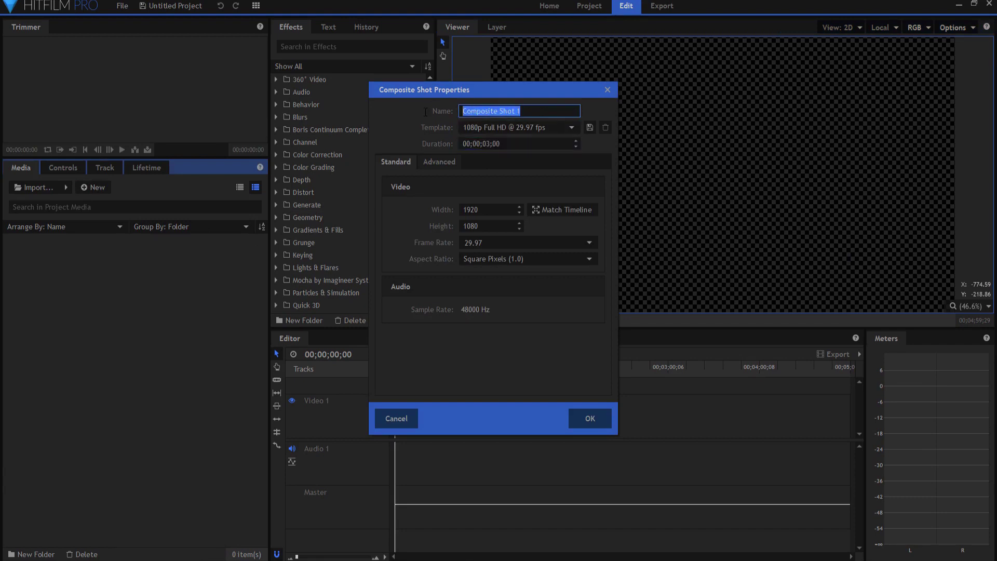
{"action": "type", "text": "T"}
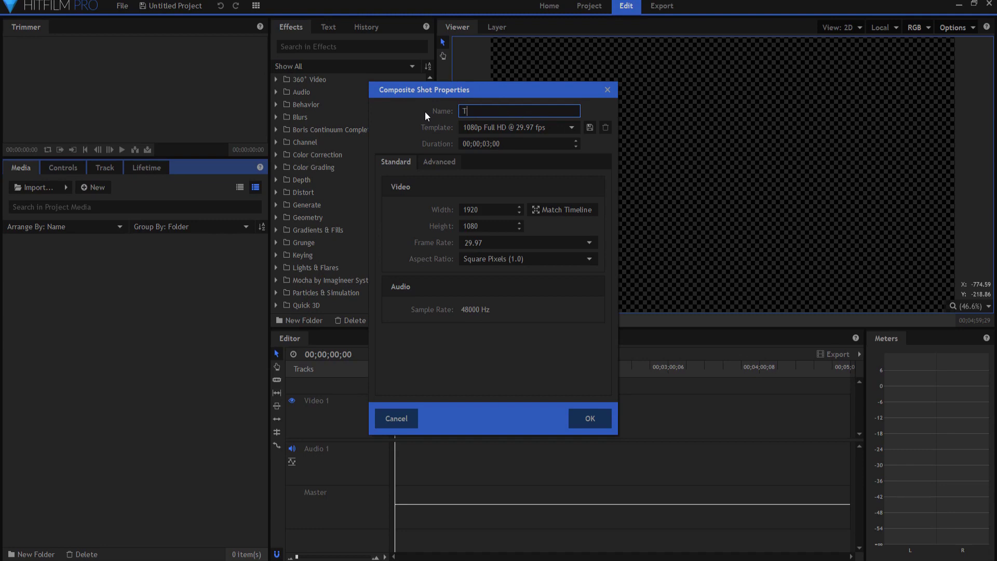
{"action": "type", "text": "ext anmd Grapghic"}
{"action": "key", "text": "Left"}
{"action": "key", "text": "Left"}
{"action": "key", "text": "Left"}
{"action": "key", "text": "BackSpace"}
{"action": "key", "text": "Return"}
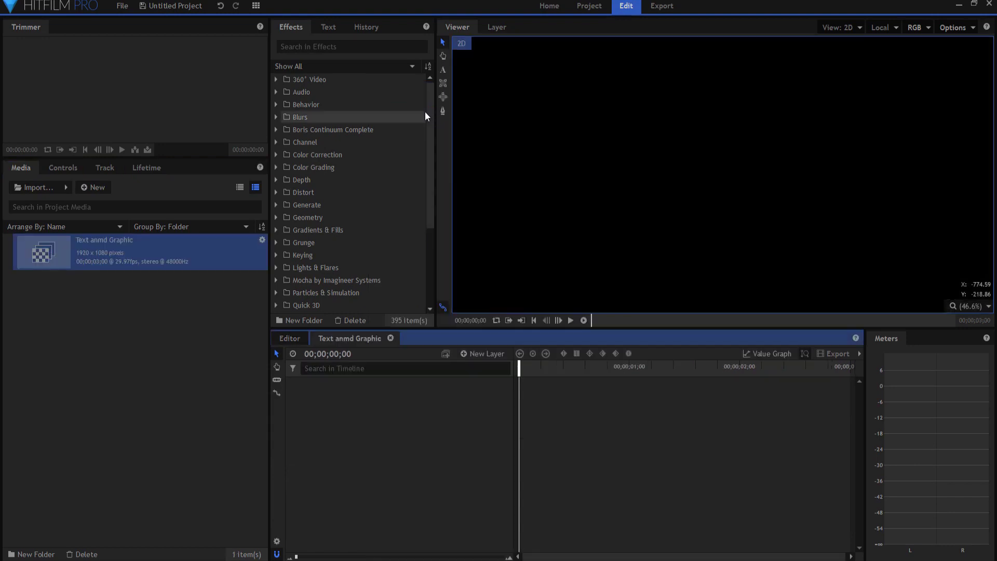
Step: Add a text layer to the composite and begin editing its text box width
{"action": "left_click", "coordinate": [482, 354]}
{"action": "left_click", "coordinate": [479, 379]}
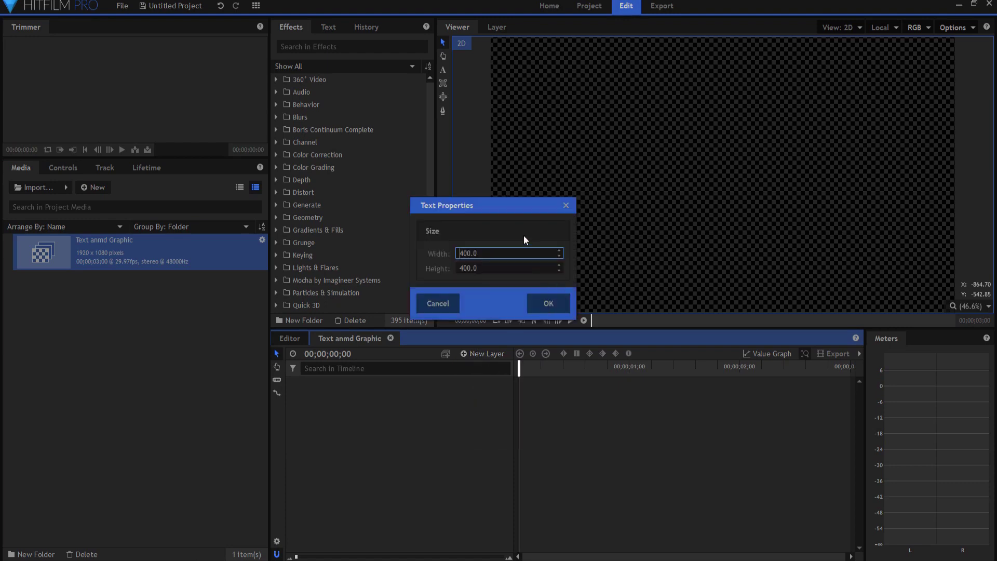
{"action": "double_click", "coordinate": [514, 252]}
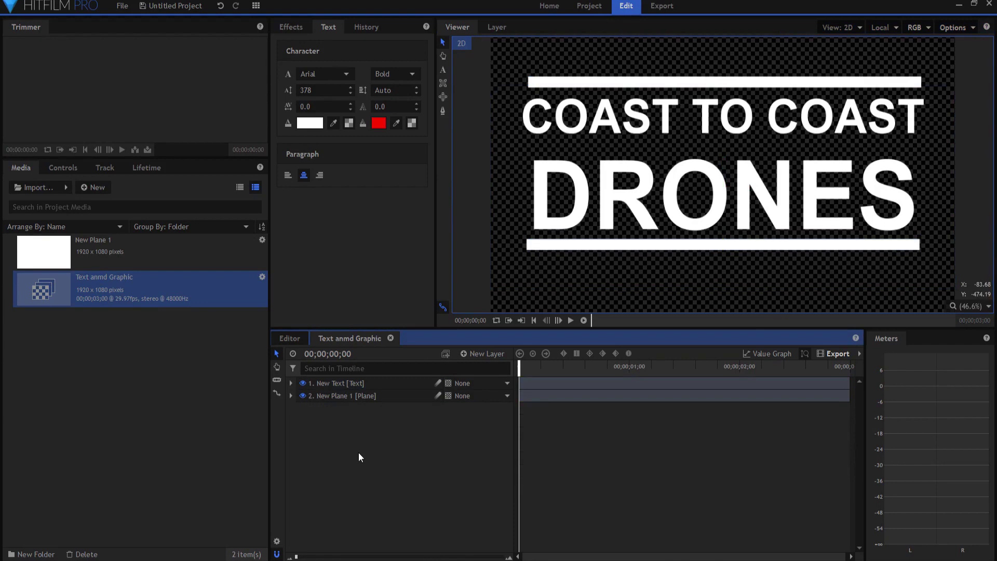
Step: Create a composite shot named 'Final' and place the Text and Graphic comp in it
{"action": "left_click", "coordinate": [91, 187]}
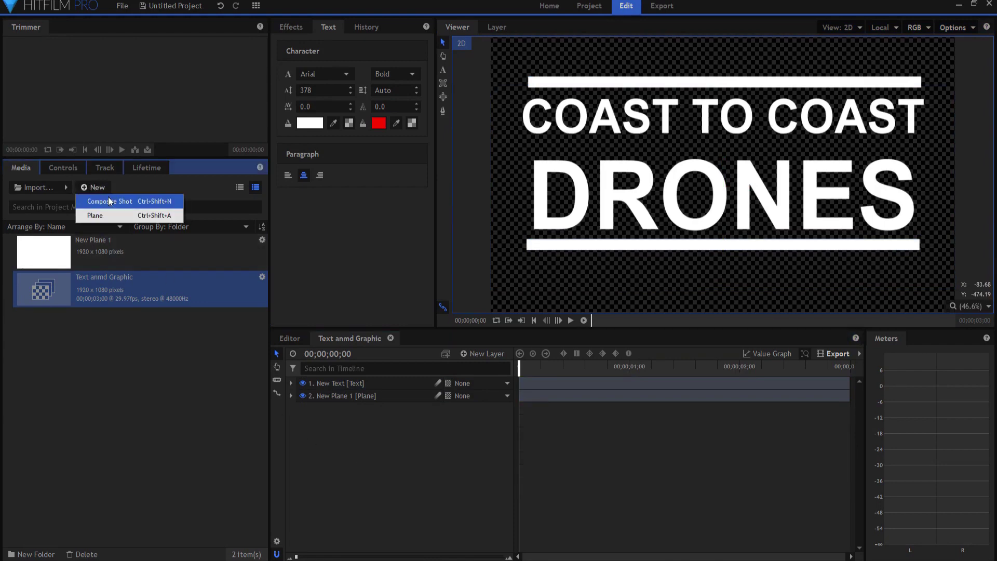
{"action": "left_click", "coordinate": [108, 197]}
{"action": "key", "text": "ctrl+a"}
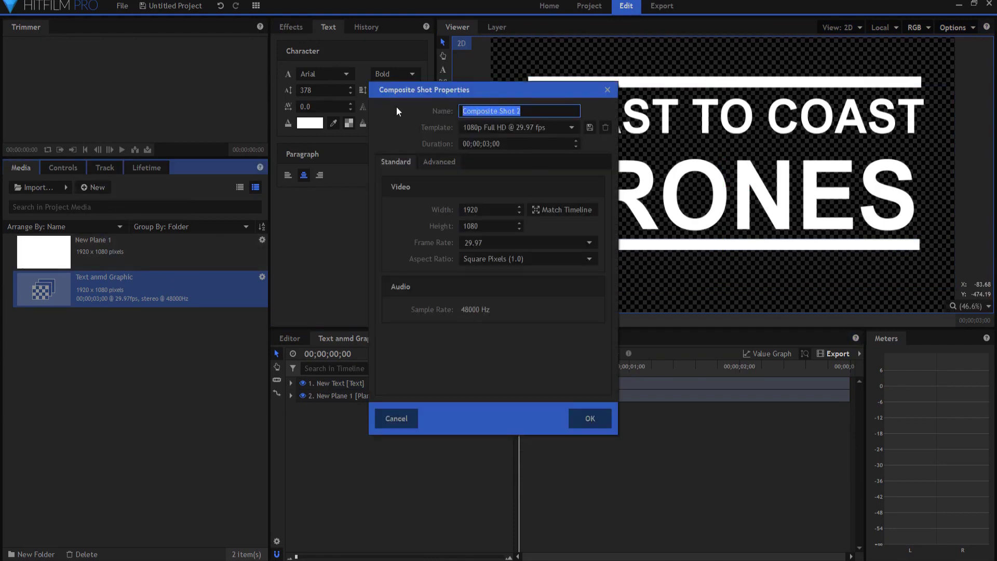
{"action": "type", "text": "Final"}
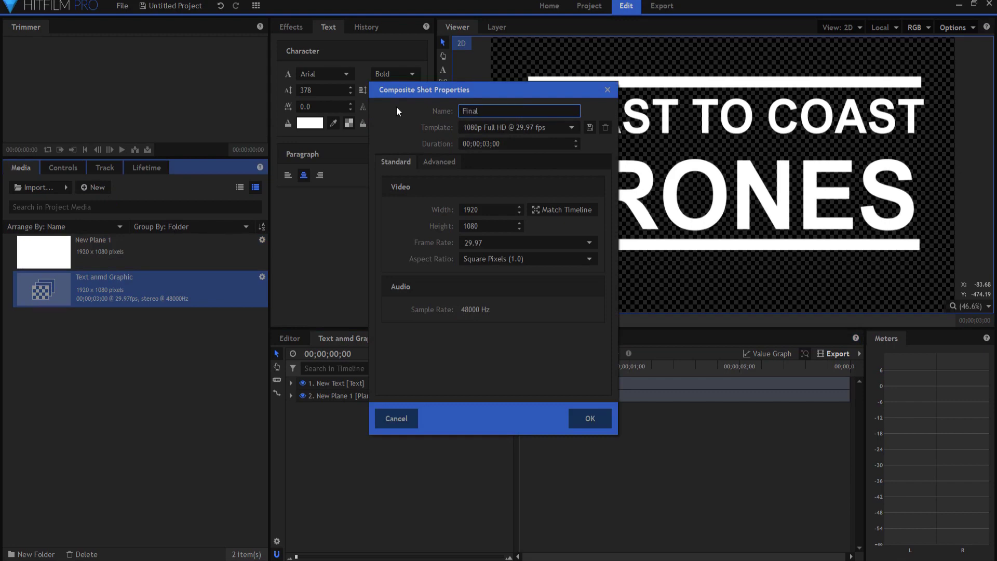
{"action": "key", "text": "Return"}
{"action": "left_click_drag", "start_coordinate": [79, 320], "coordinate": [394, 401]}
{"action": "left_click", "coordinate": [469, 193]}
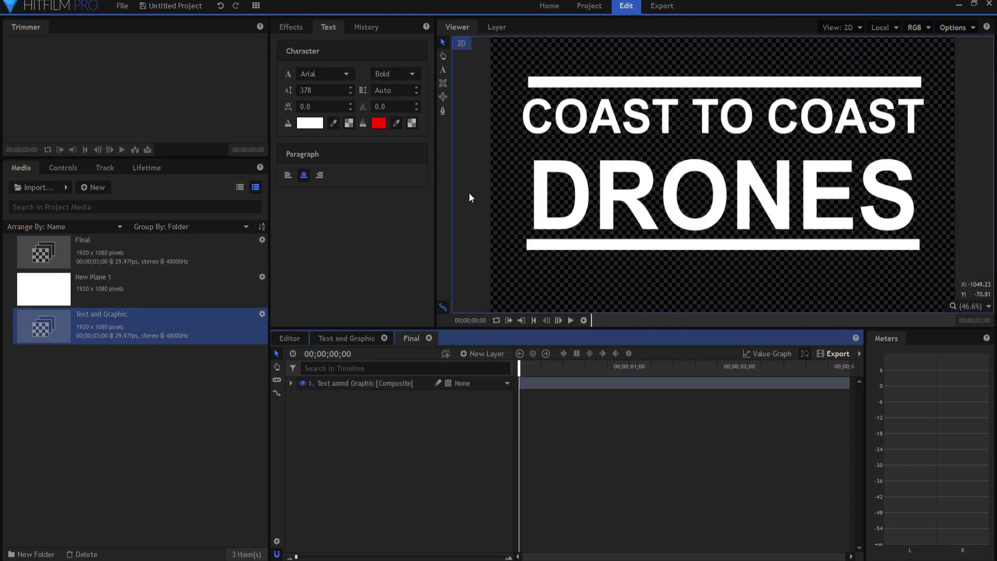
Step: Add a camera layer and a point layer, renaming the point 'Control'
{"action": "left_click", "coordinate": [475, 353]}
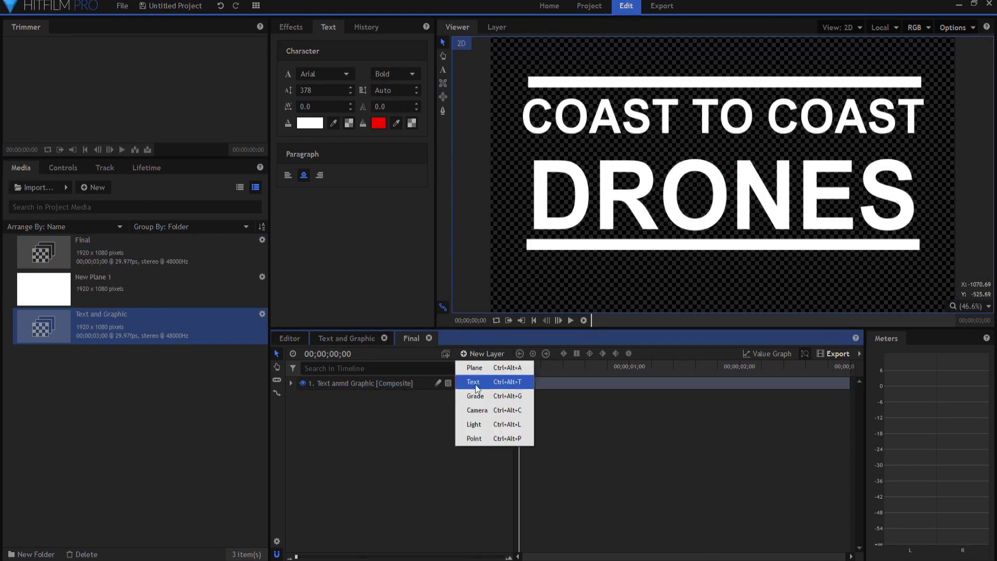
{"action": "left_click", "coordinate": [477, 410]}
{"action": "left_click", "coordinate": [478, 353]}
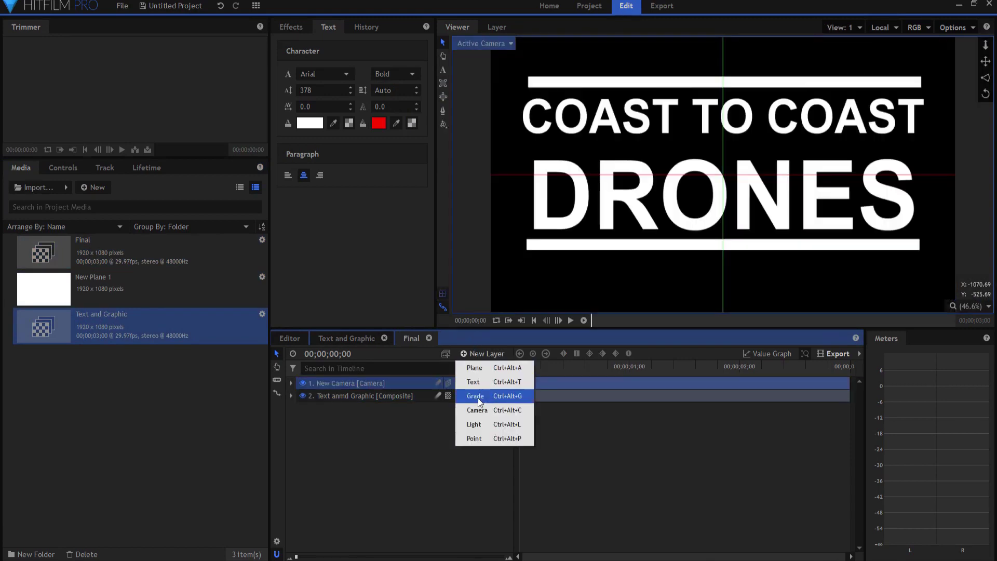
{"action": "left_click", "coordinate": [477, 437]}
{"action": "left_click", "coordinate": [447, 384]}
{"action": "left_click", "coordinate": [461, 410]}
{"action": "left_click", "coordinate": [339, 384]}
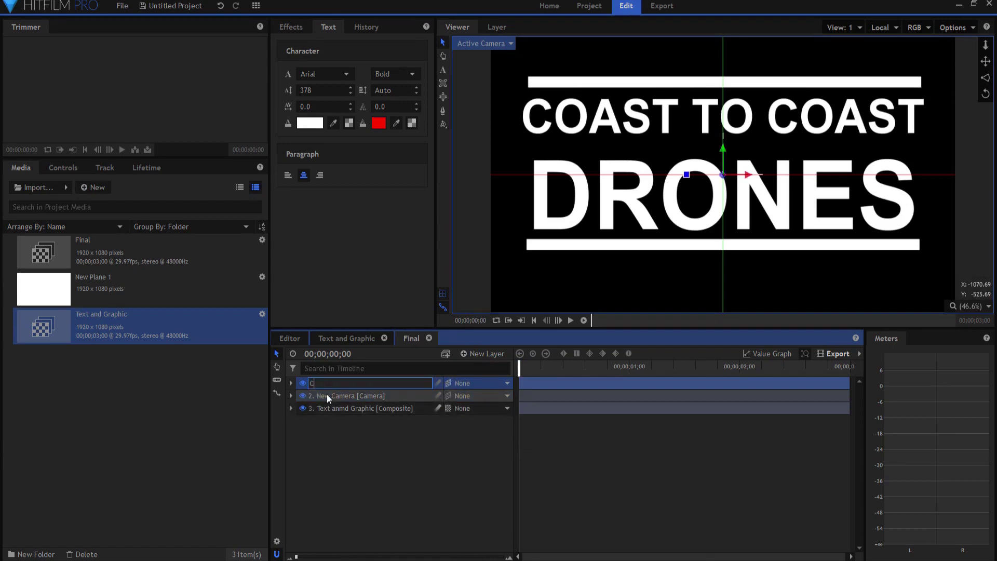
{"action": "type", "text": "Control [Point"}
{"action": "key", "text": "Return"}
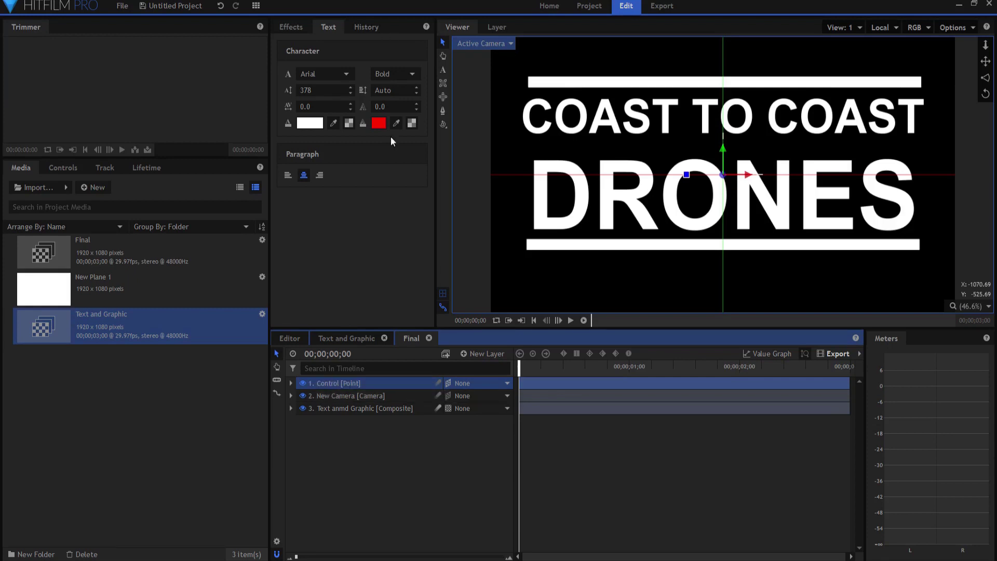
{"action": "left_click", "coordinate": [339, 413]}
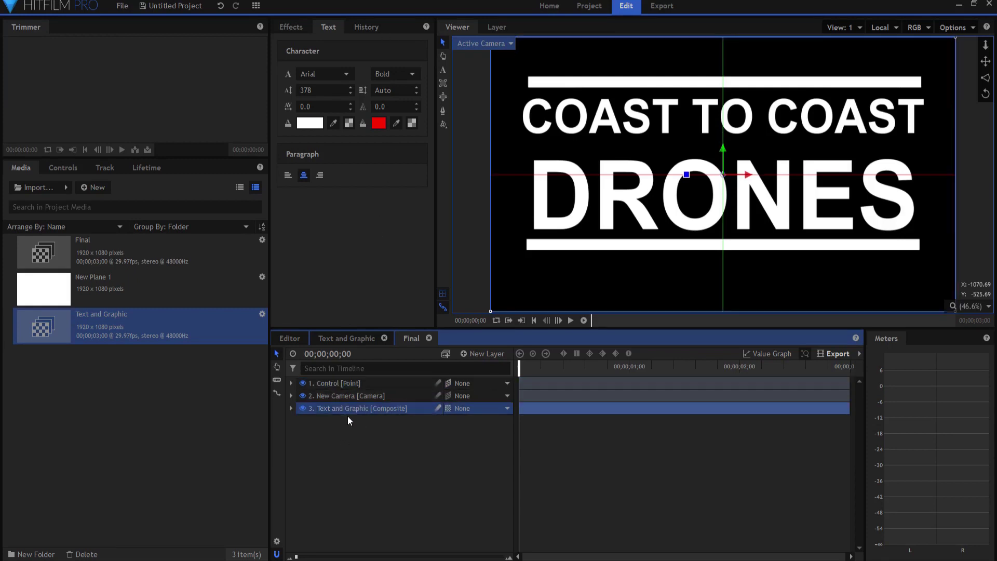
Step: Apply 3D Extrusion to the Text and Graphic layer with Transform From set to 1. Control
{"action": "left_click", "coordinate": [291, 26]}
{"action": "type", "text": "3d"}
{"action": "left_click_drag", "start_coordinate": [324, 92], "coordinate": [345, 410]}
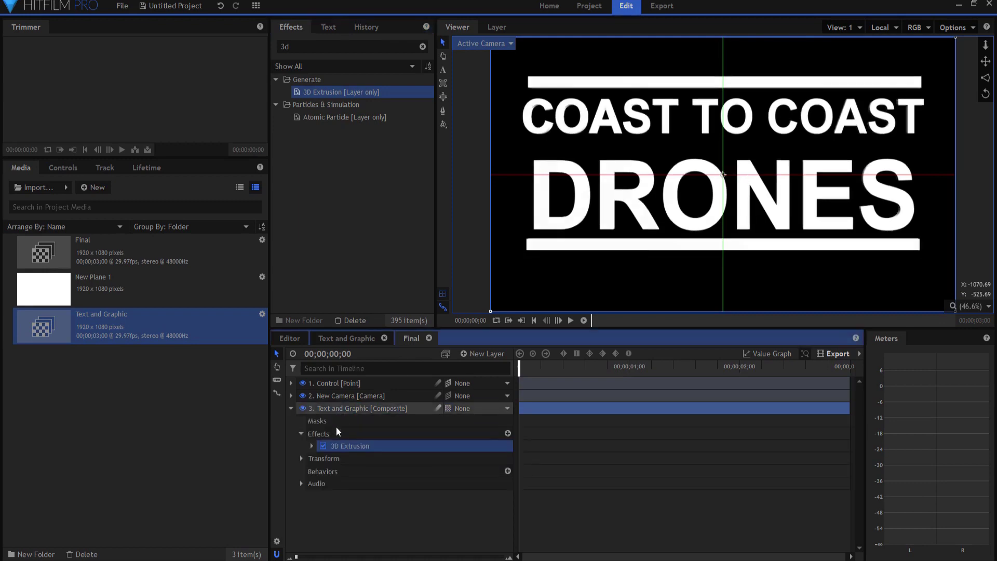
{"action": "left_click", "coordinate": [312, 446]}
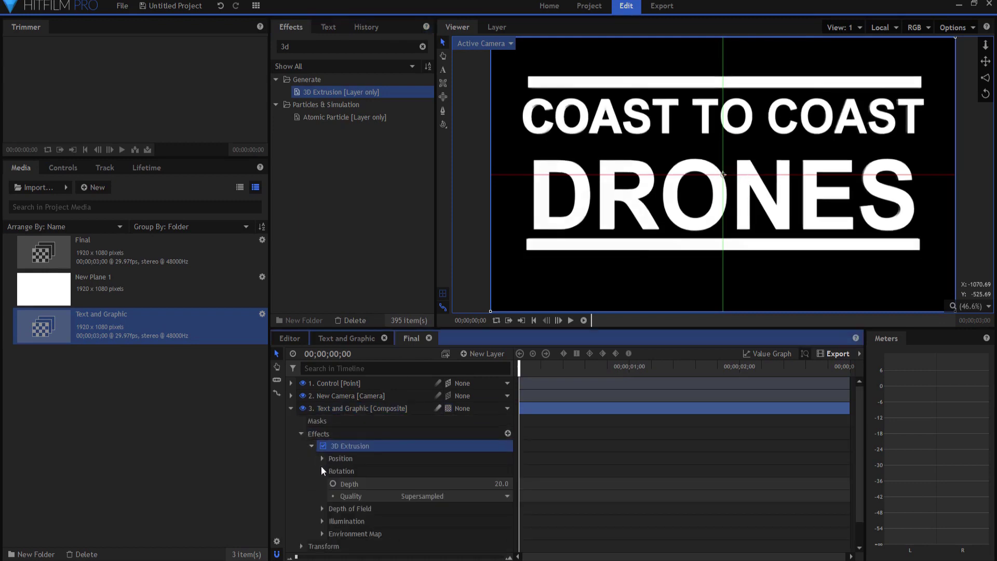
{"action": "left_click", "coordinate": [322, 458]}
{"action": "left_click", "coordinate": [440, 472]}
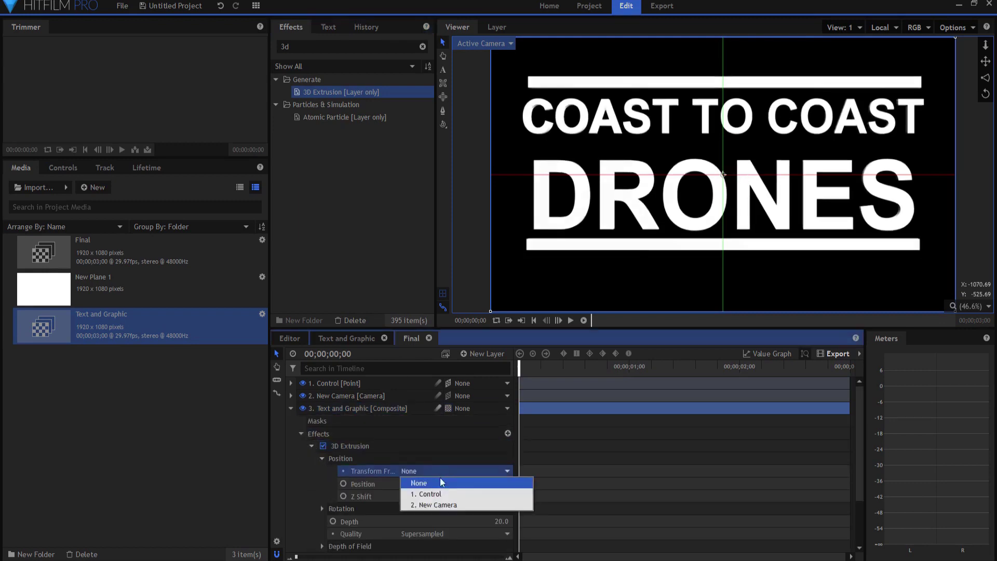
{"action": "left_click", "coordinate": [438, 497]}
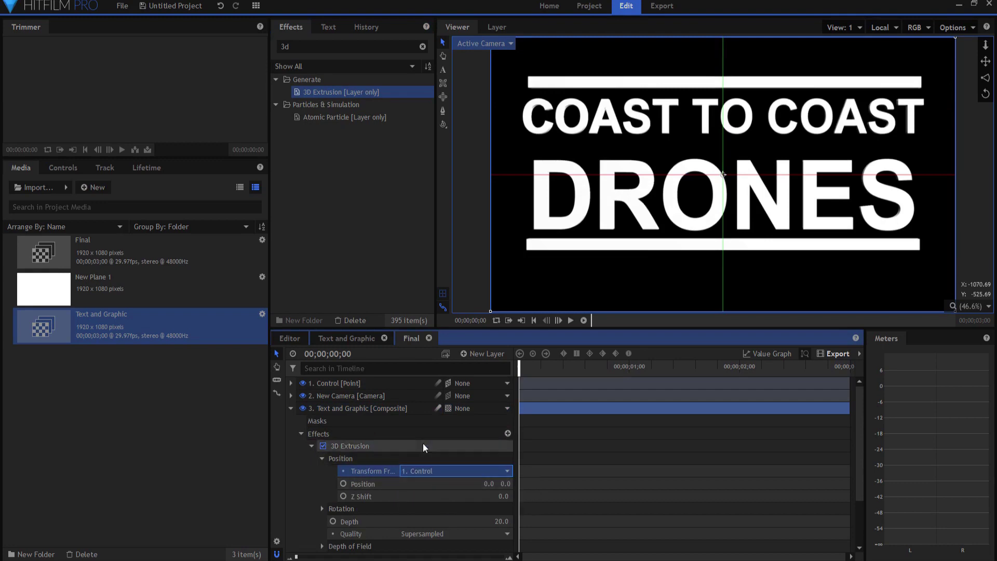
{"action": "left_click", "coordinate": [291, 408]}
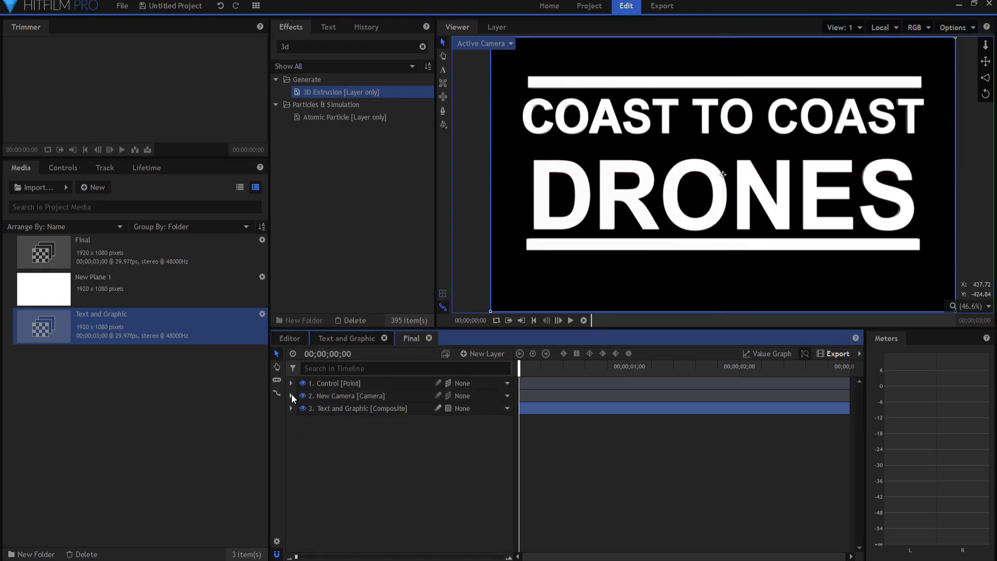
{"action": "left_click", "coordinate": [291, 383]}
{"action": "left_click", "coordinate": [301, 395]}
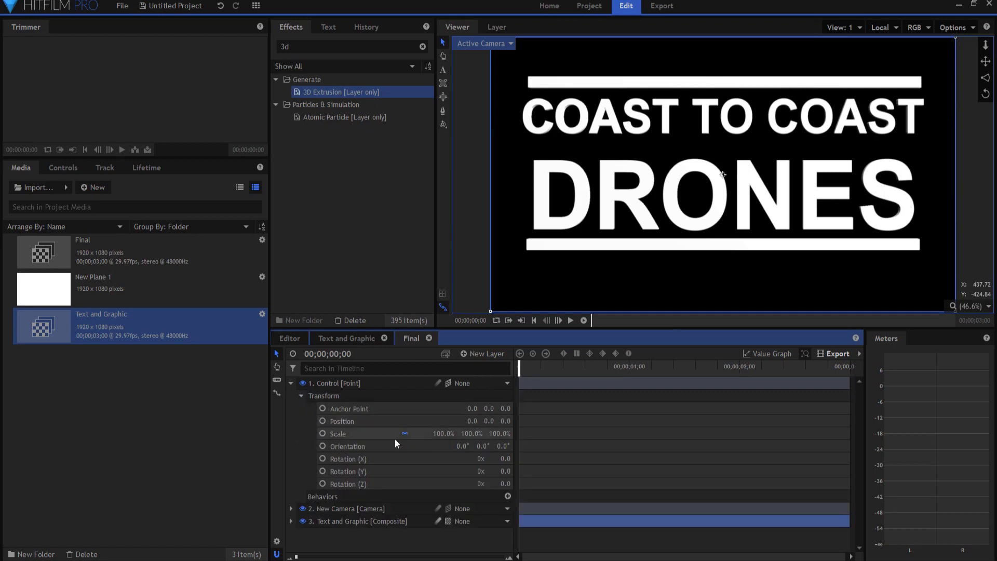
{"action": "left_click_drag", "start_coordinate": [505, 471], "coordinate": [649, 471]}
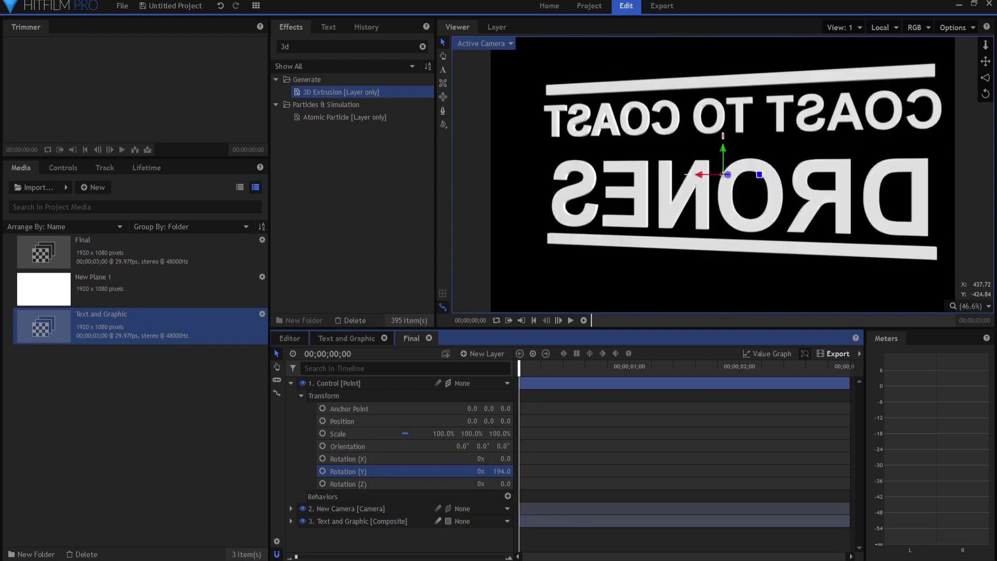
{"action": "key", "text": "ctrl+z"}
{"action": "left_click", "coordinate": [480, 353]}
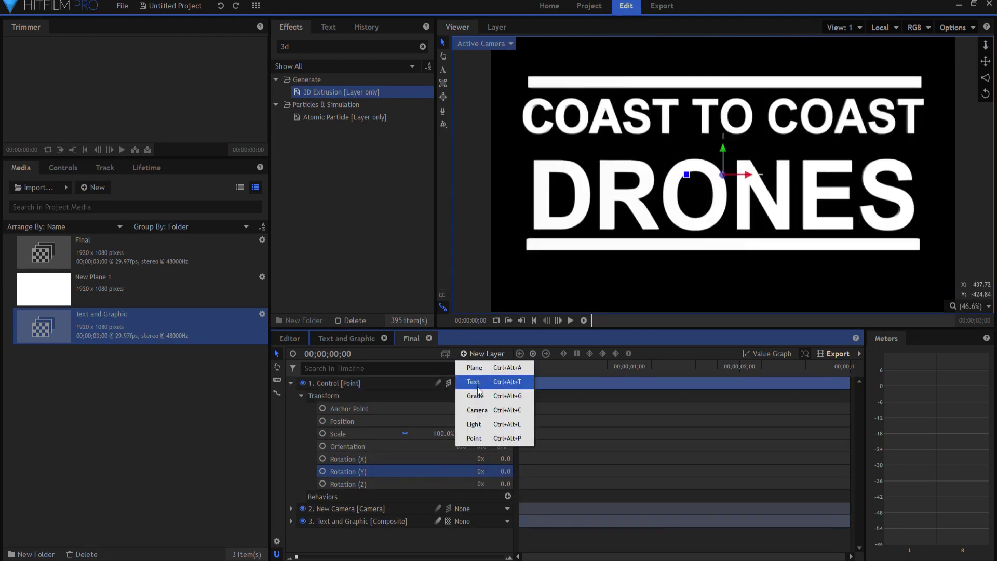
Step: Add a light layer positioned at 5000, 5000, 5000
{"action": "left_click", "coordinate": [478, 424]}
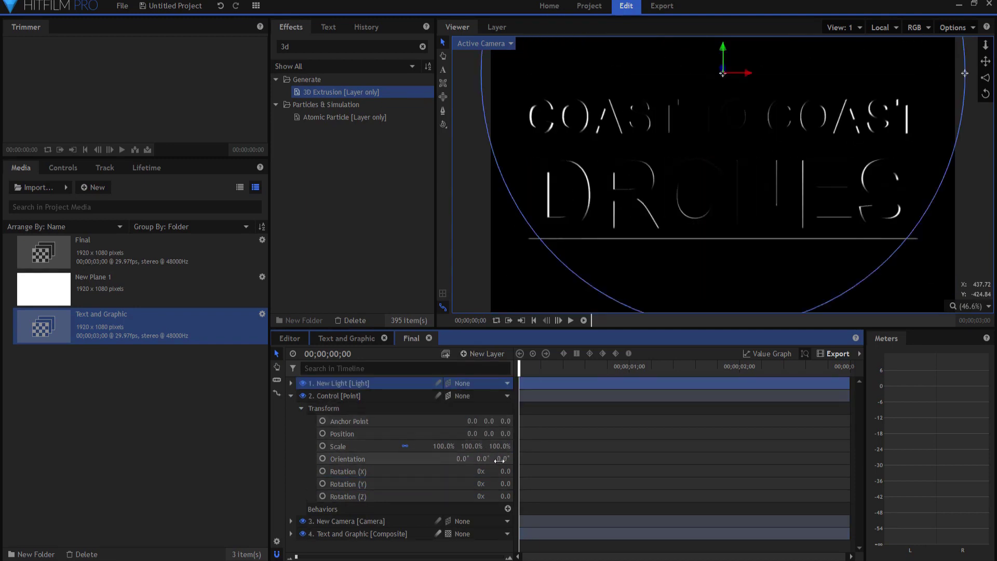
{"action": "left_click_drag", "start_coordinate": [503, 484], "coordinate": [540, 483]}
{"action": "left_click", "coordinate": [291, 382]}
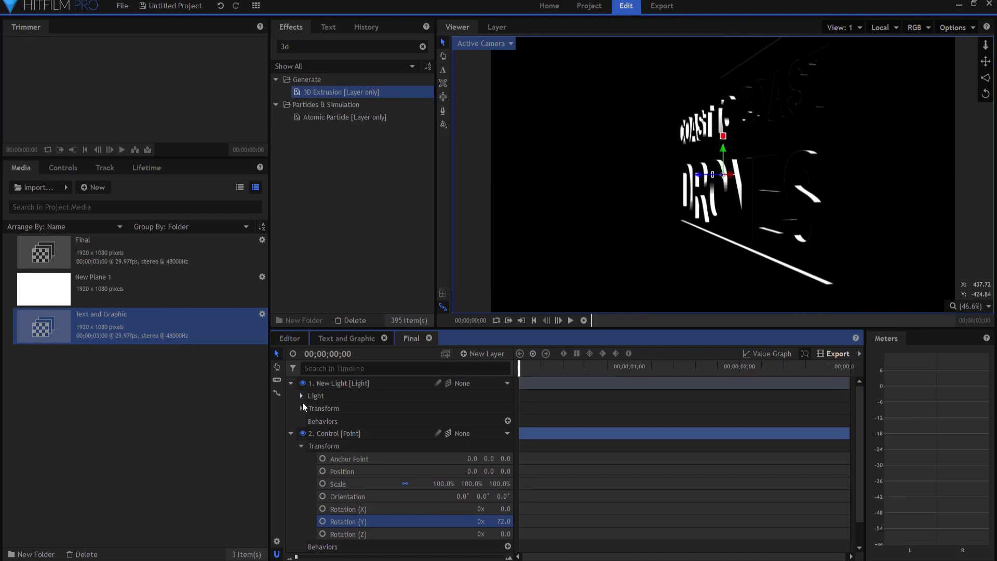
{"action": "left_click", "coordinate": [301, 408]}
{"action": "left_click", "coordinate": [465, 421]}
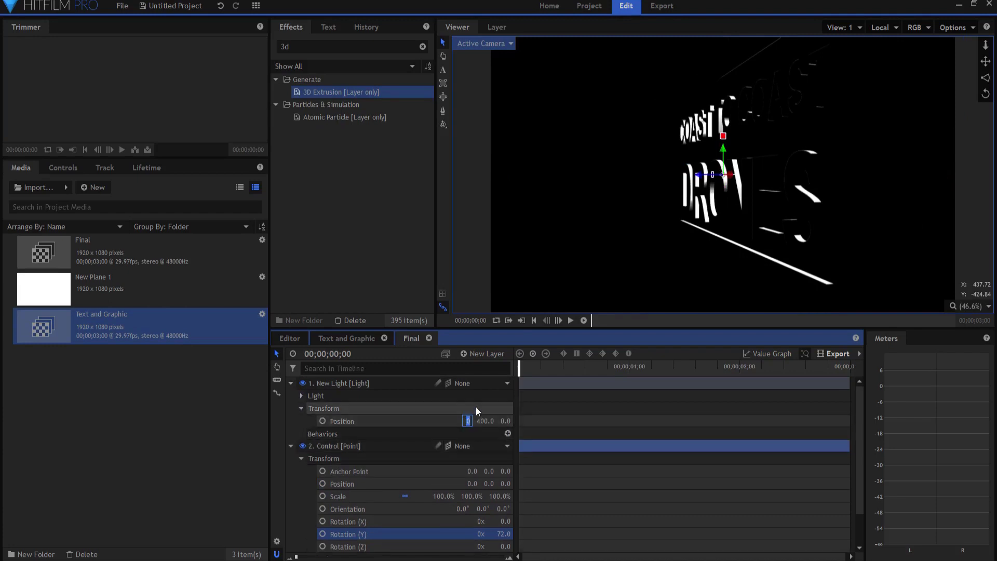
{"action": "type", "text": "5000"}
{"action": "key", "text": "Tab"}
{"action": "type", "text": "5000"}
{"action": "key", "text": "Tab"}
{"action": "type", "text": "5000"}
{"action": "key", "text": "Return"}
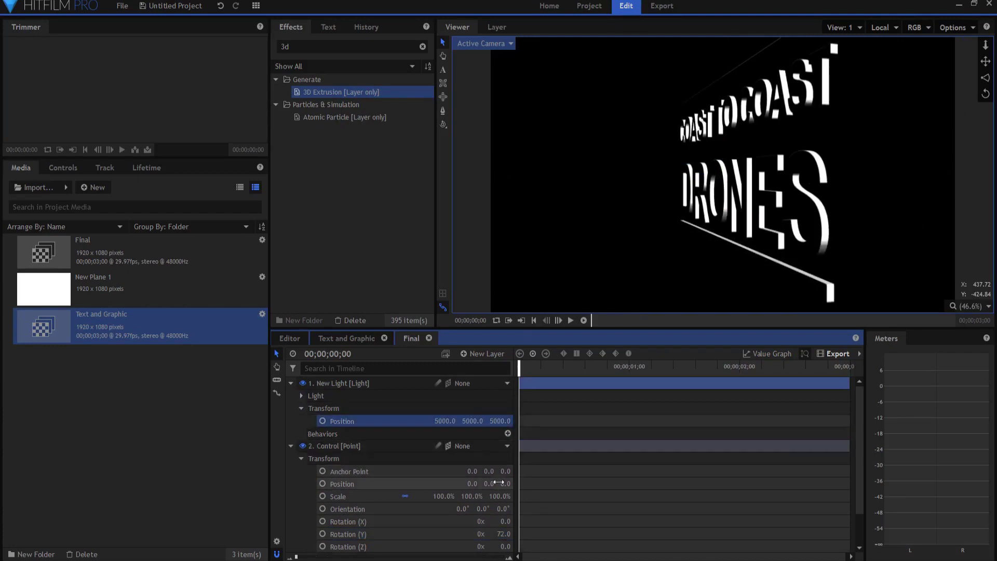
{"action": "left_click_drag", "start_coordinate": [502, 533], "coordinate": [554, 534]}
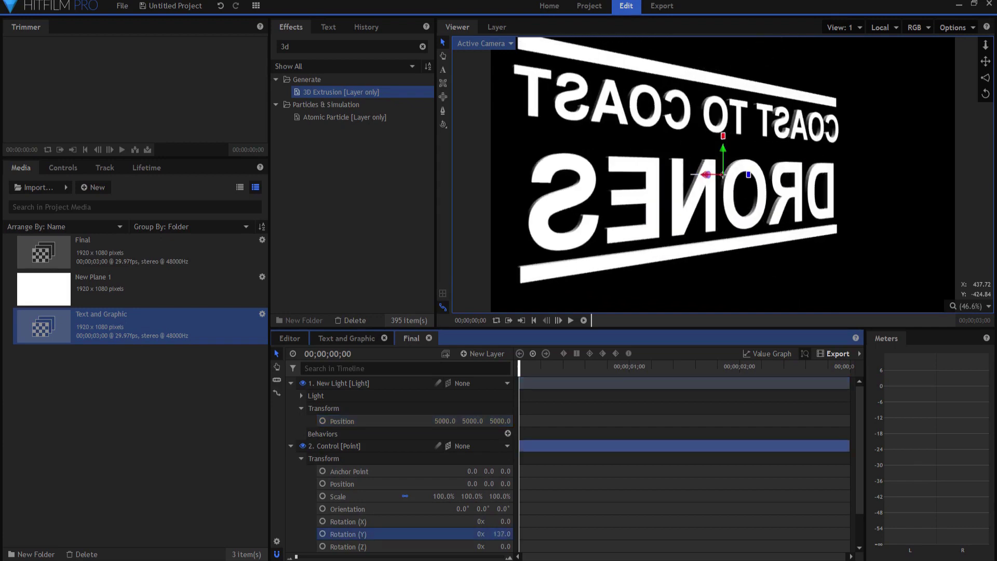
Step: Keyframe the Control's Y rotation at 0 on the first frame, then edit it at the end
{"action": "key", "text": "ctrl+z"}
{"action": "left_click", "coordinate": [322, 535]}
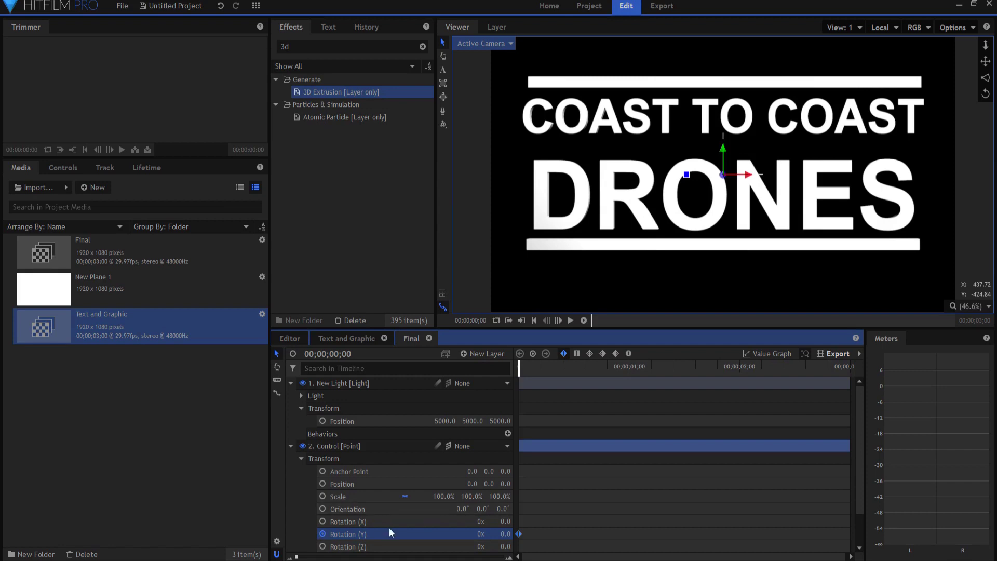
{"action": "key", "text": "End"}
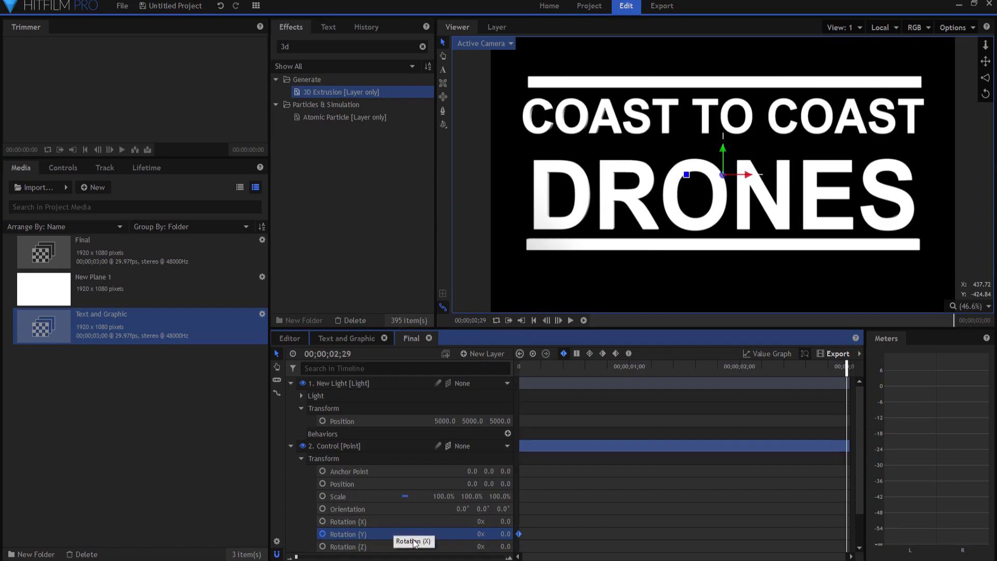
{"action": "left_click", "coordinate": [481, 533]}
Step: Set the end-frame Y rotation to 1 full revolution and preview the spin
{"action": "type", "text": "1"}
{"action": "key", "text": "Return"}
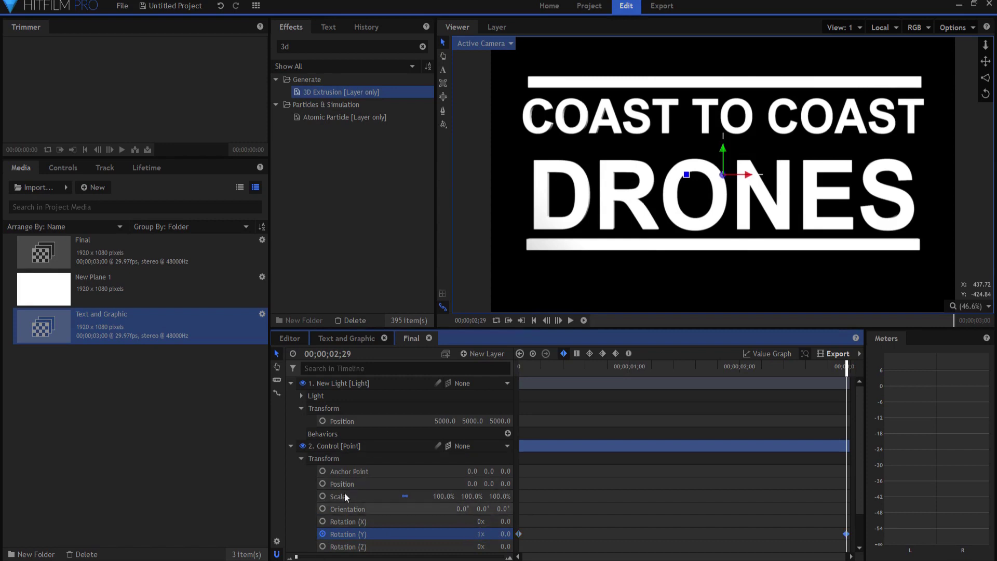
{"action": "left_click", "coordinate": [534, 320]}
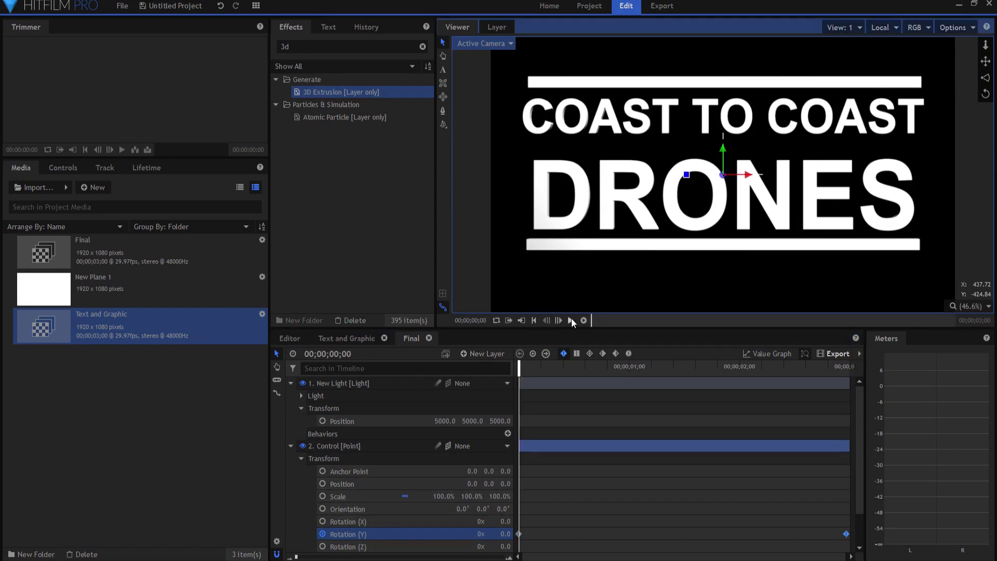
{"action": "left_click", "coordinate": [571, 320]}
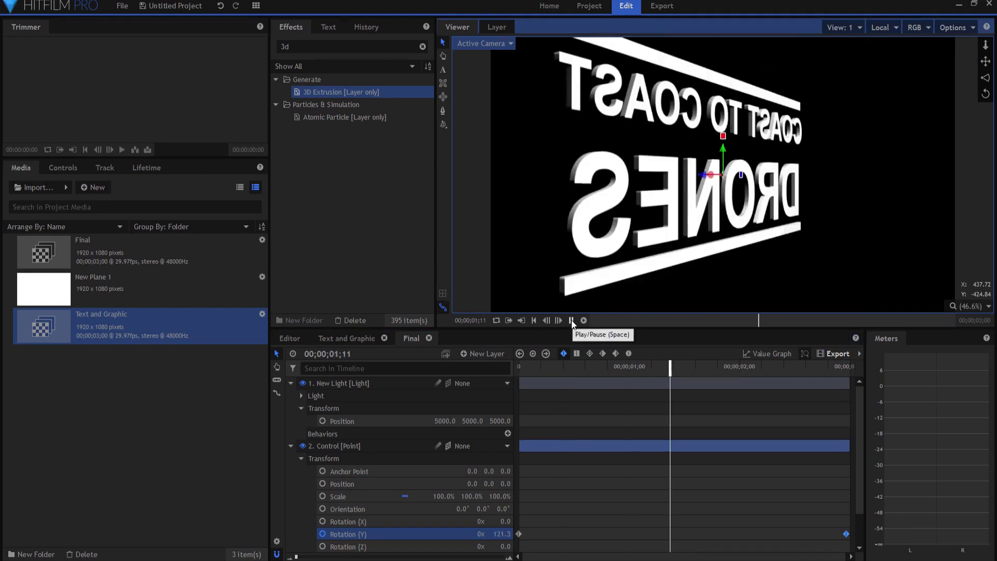
{"action": "left_click", "coordinate": [535, 320]}
Step: Set the Text and Graphic layer's 3D Extrusion Depth to 50
{"action": "scroll", "coordinate": [415, 512], "scroll_direction": "down", "scroll_amount": 1}
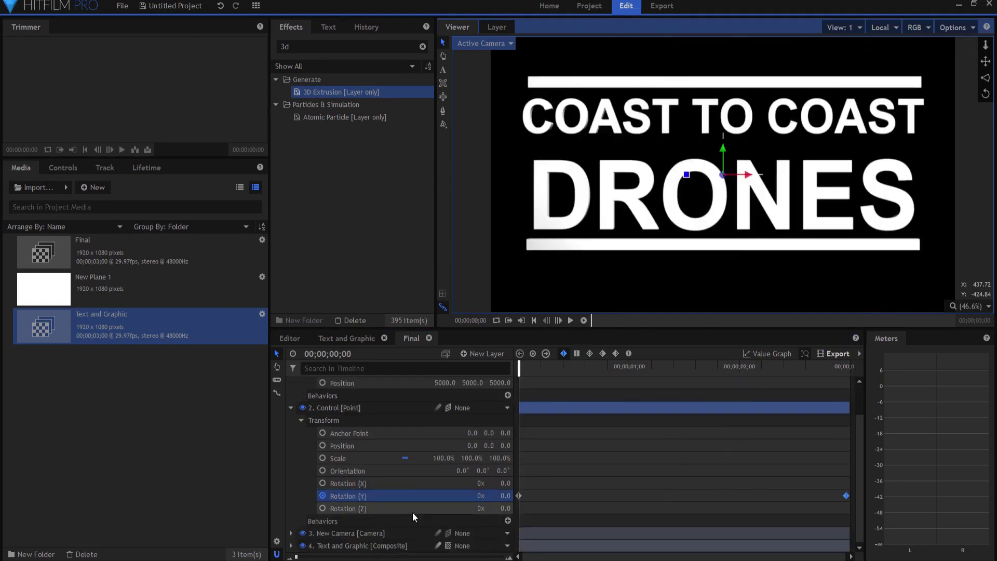
{"action": "left_click", "coordinate": [290, 408]}
{"action": "left_click", "coordinate": [291, 471]}
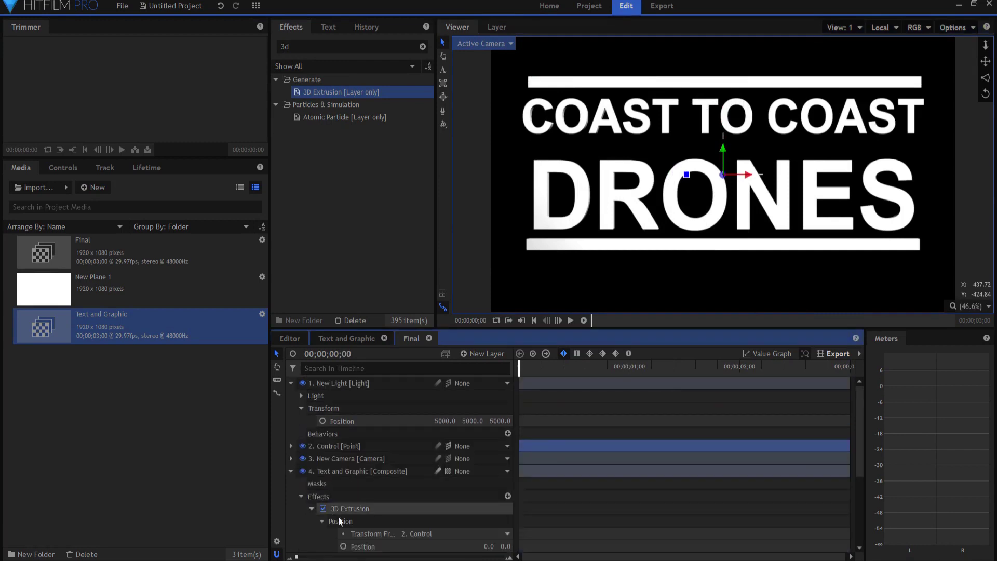
{"action": "scroll", "coordinate": [449, 525], "scroll_direction": "down", "scroll_amount": 2}
{"action": "left_click", "coordinate": [504, 512]}
{"action": "type", "text": "50"}
{"action": "key", "text": "Return"}
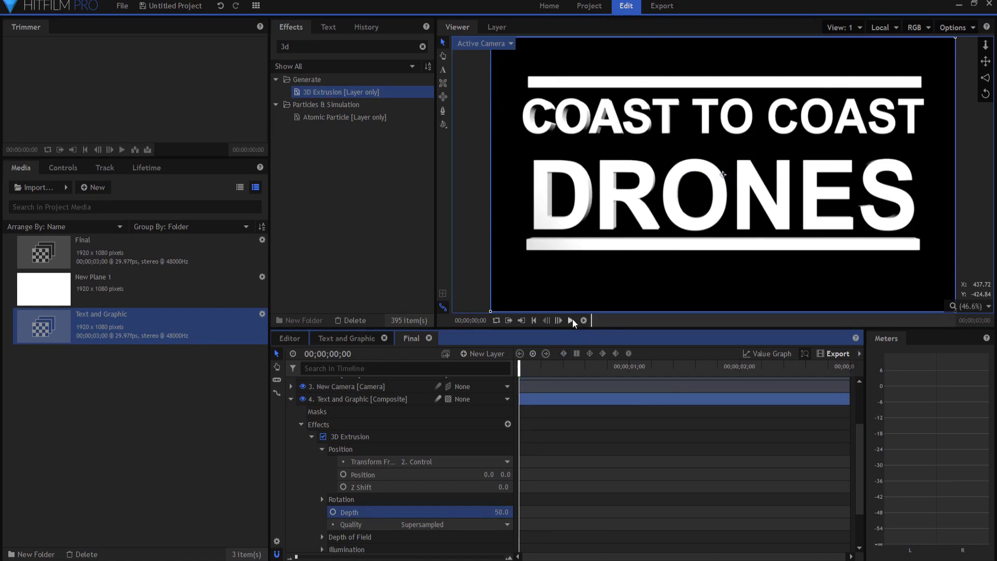
Step: Preview the thicker extruded title and return to the first frame
{"action": "left_click", "coordinate": [572, 319]}
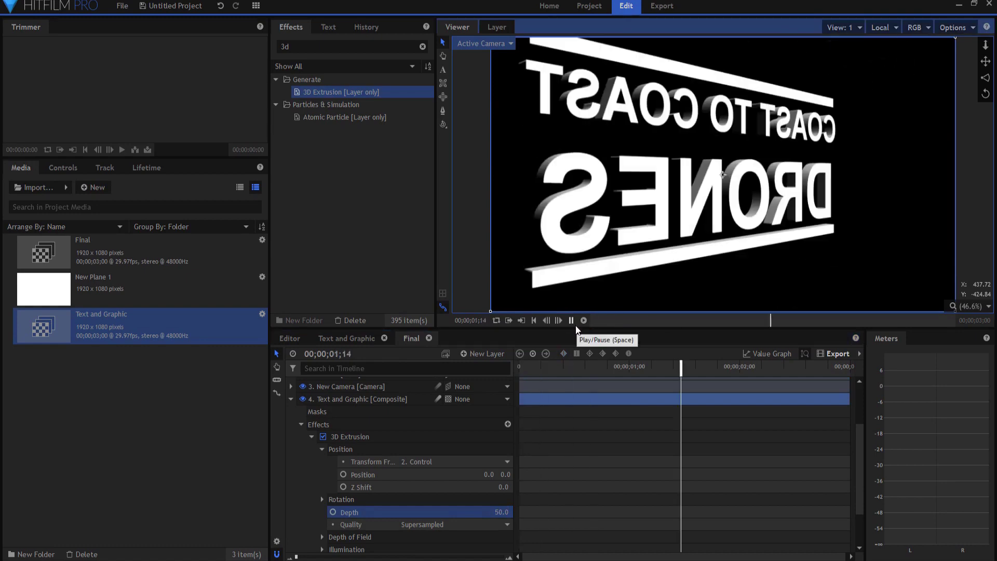
{"action": "left_click", "coordinate": [571, 320]}
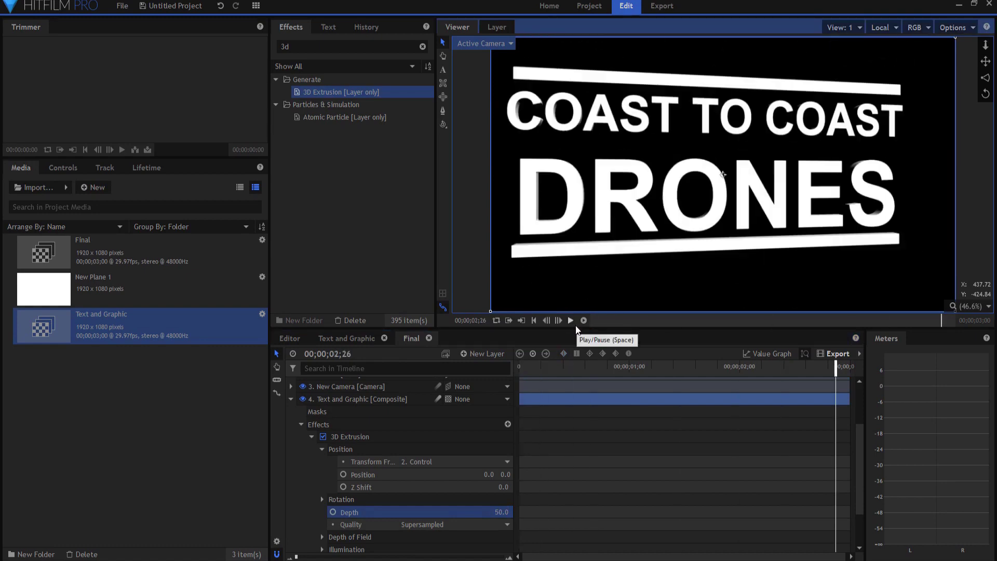
{"action": "left_click", "coordinate": [533, 320]}
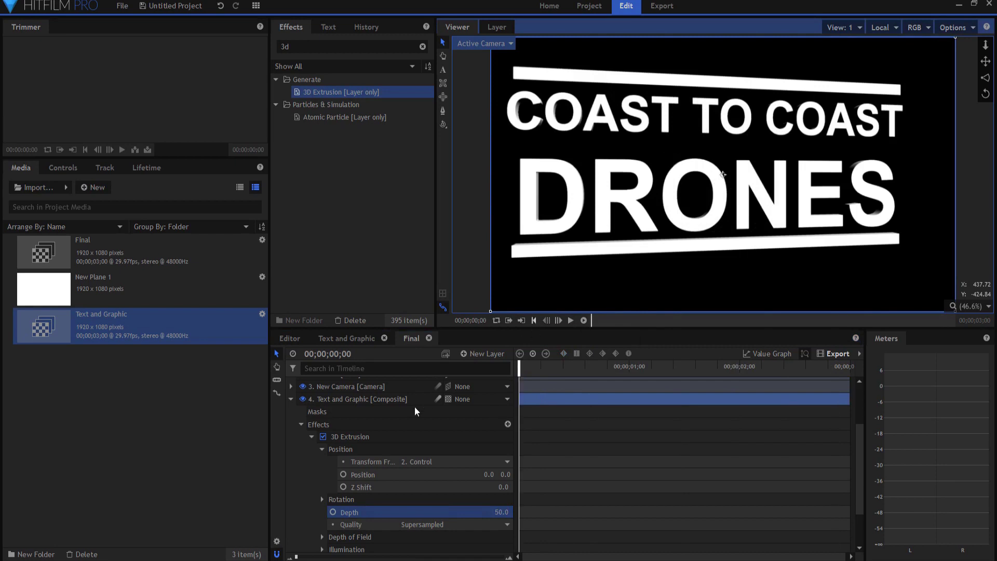
{"action": "left_click", "coordinate": [290, 398]}
{"action": "left_click", "coordinate": [343, 514]}
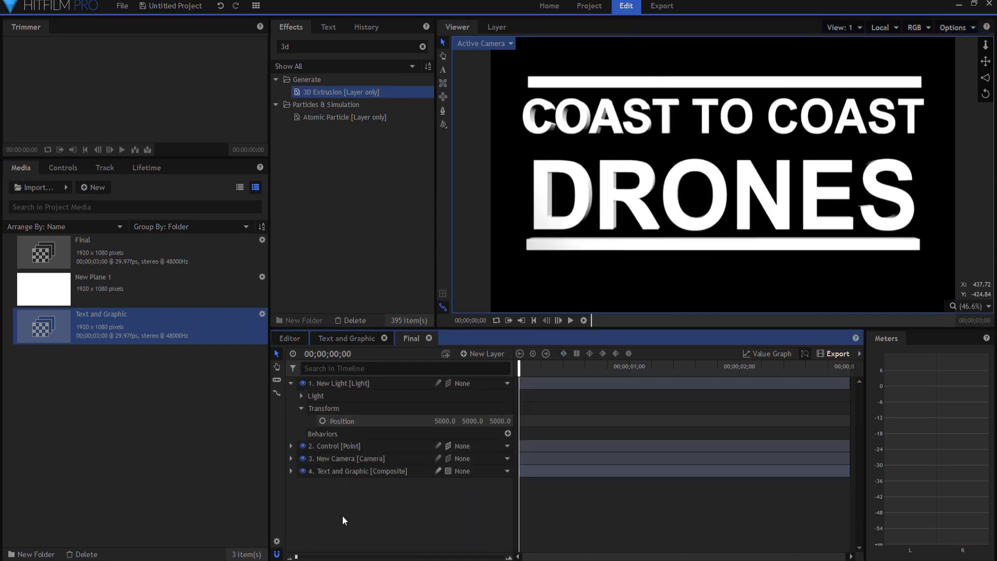
Step: Import the landscape and rock texture images and fit the landscape layer to frame
{"action": "left_click_drag", "start_coordinate": [342, 515], "coordinate": [394, 519]}
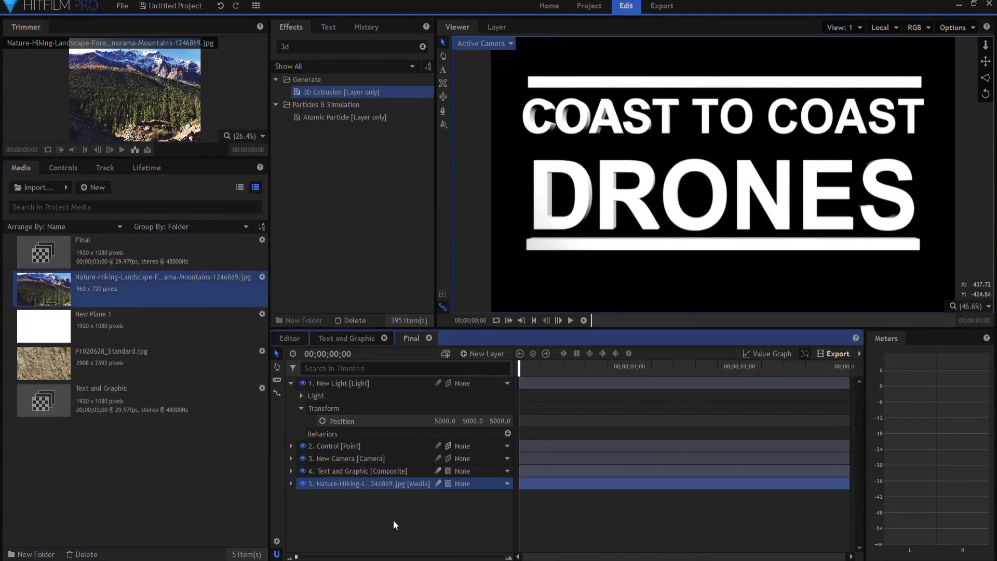
{"action": "right_click", "coordinate": [354, 484]}
{"action": "mouse_move", "coordinate": [423, 246]}
{"action": "left_click", "coordinate": [516, 249]}
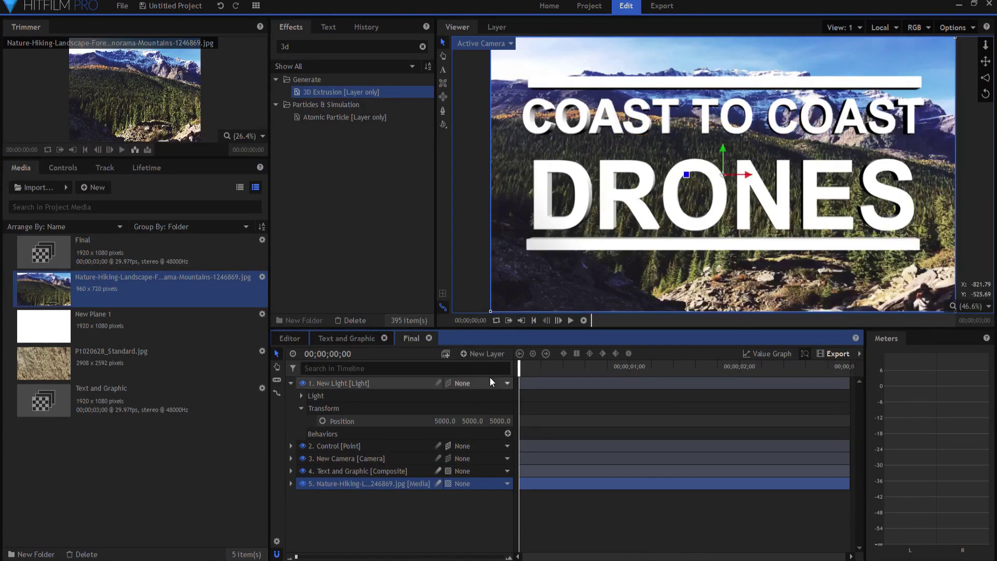
Step: Convert the landscape layer into its own composite shot
{"action": "right_click", "coordinate": [340, 483]}
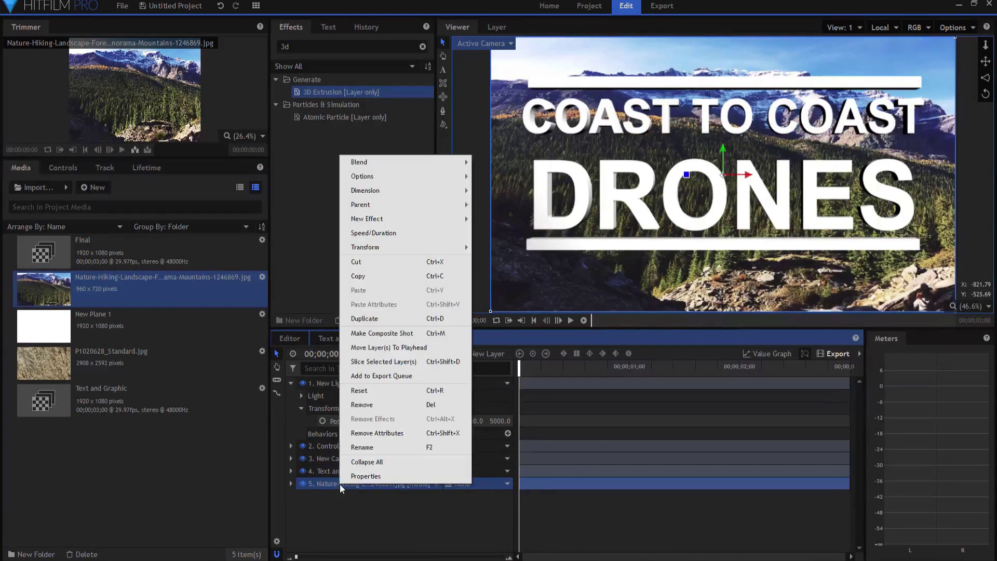
{"action": "left_click", "coordinate": [382, 333]}
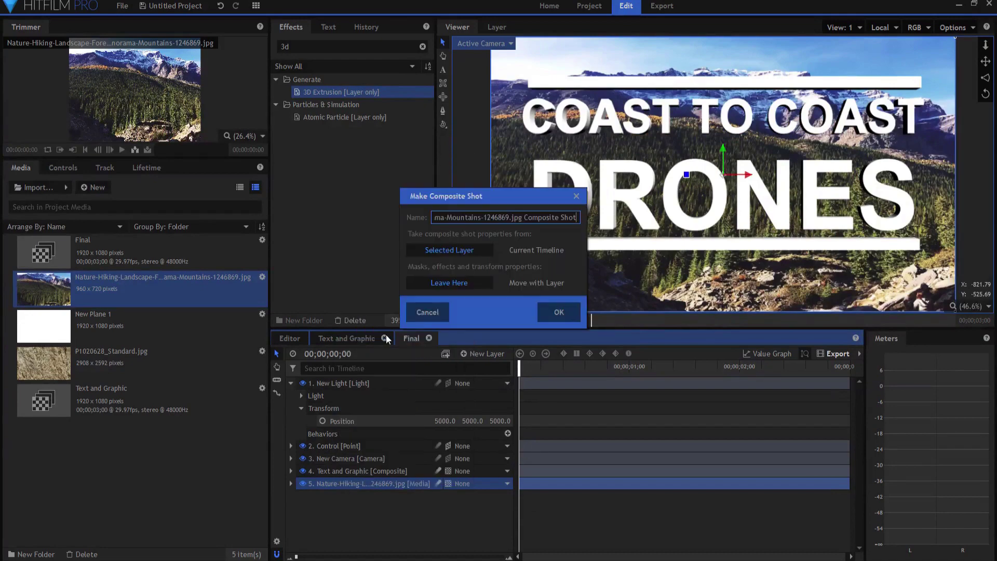
{"action": "left_click", "coordinate": [564, 309]}
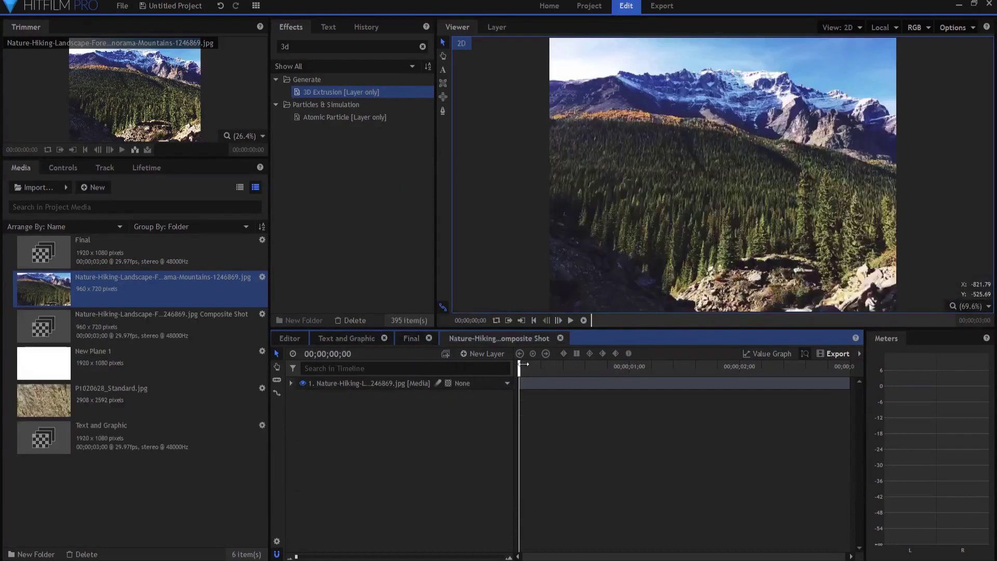
{"action": "left_click", "coordinate": [361, 338]}
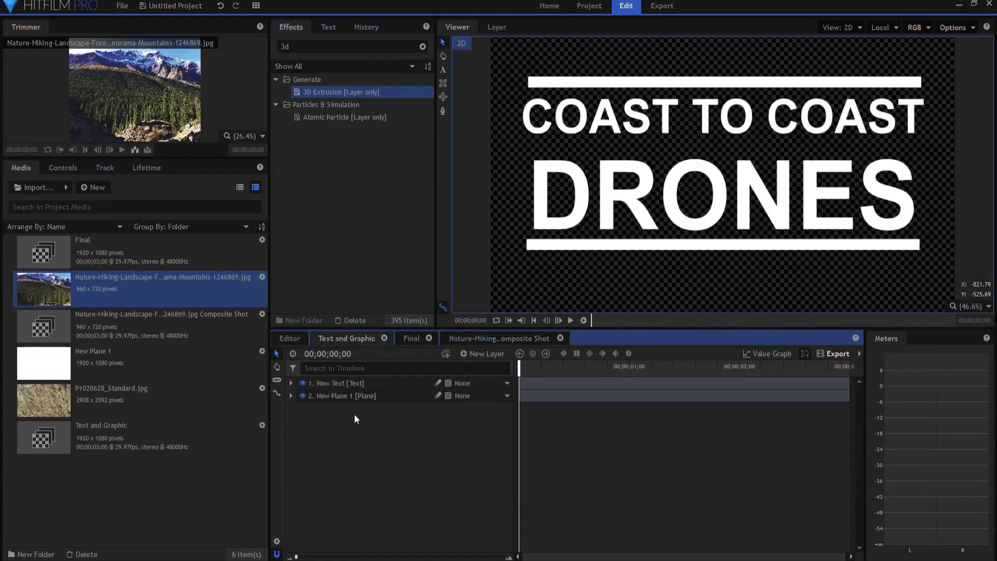
{"action": "left_click", "coordinate": [414, 338]}
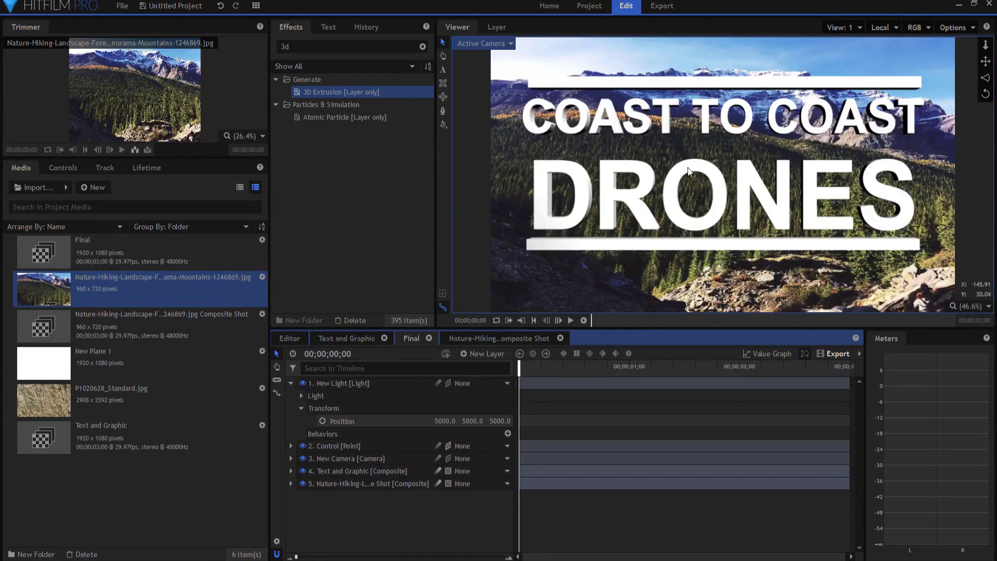
Step: Drag P1020628_Standard.jpg from Media into the Final timeline as layer 6
{"action": "left_click", "coordinate": [571, 321]}
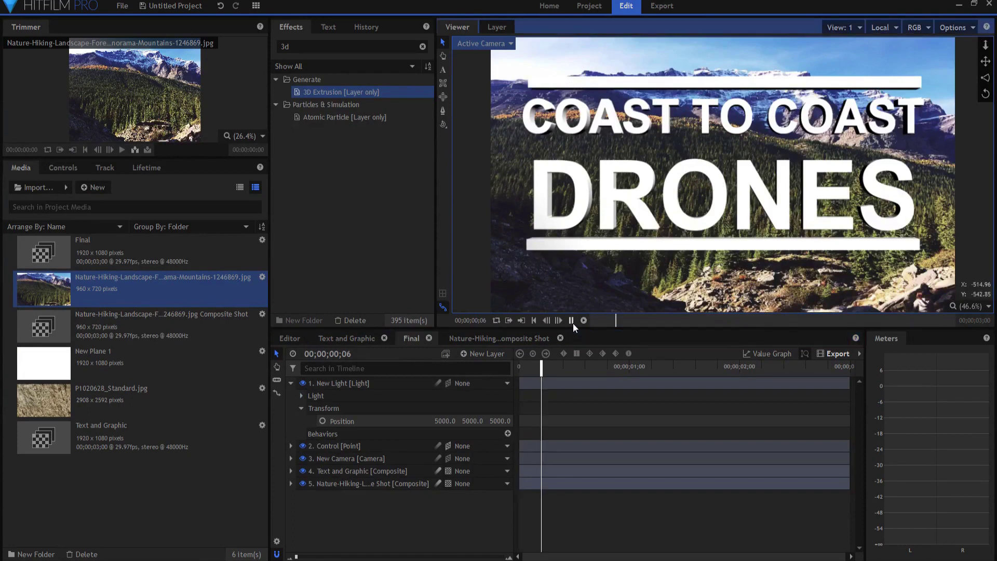
{"action": "left_click", "coordinate": [569, 320]}
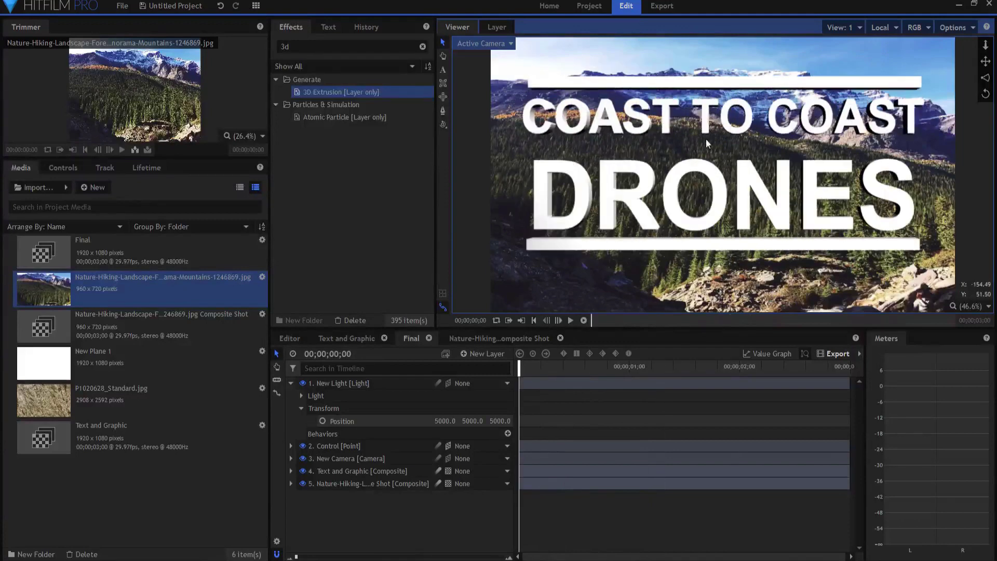
{"action": "left_click", "coordinate": [341, 484]}
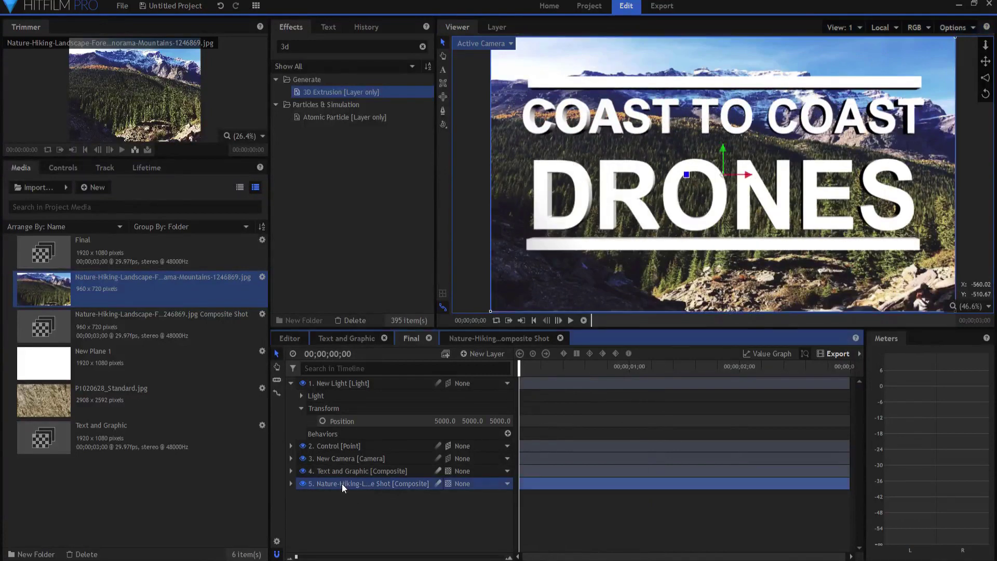
{"action": "left_click", "coordinate": [66, 404]}
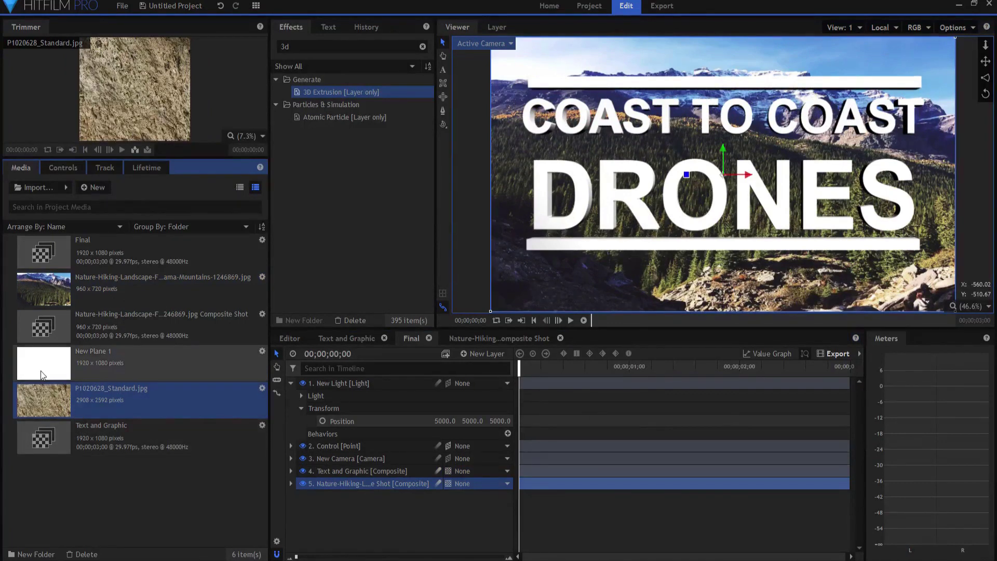
{"action": "left_click_drag", "start_coordinate": [56, 405], "coordinate": [391, 525]}
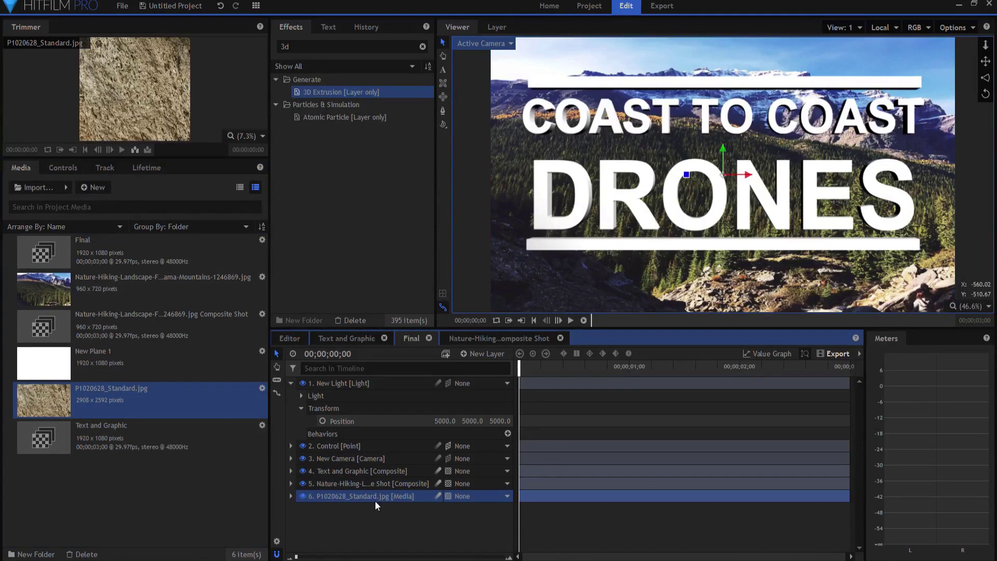
{"action": "left_click", "coordinate": [336, 472]}
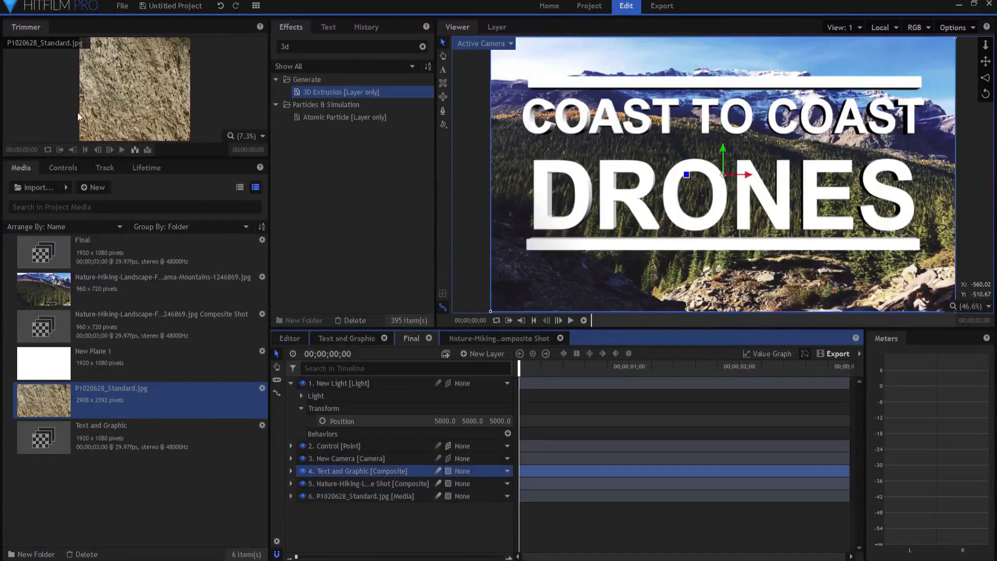
Step: Set the 3D Extrusion environment map layer to 6. P1020628_Standard.jpg and preview
{"action": "left_click", "coordinate": [60, 168]}
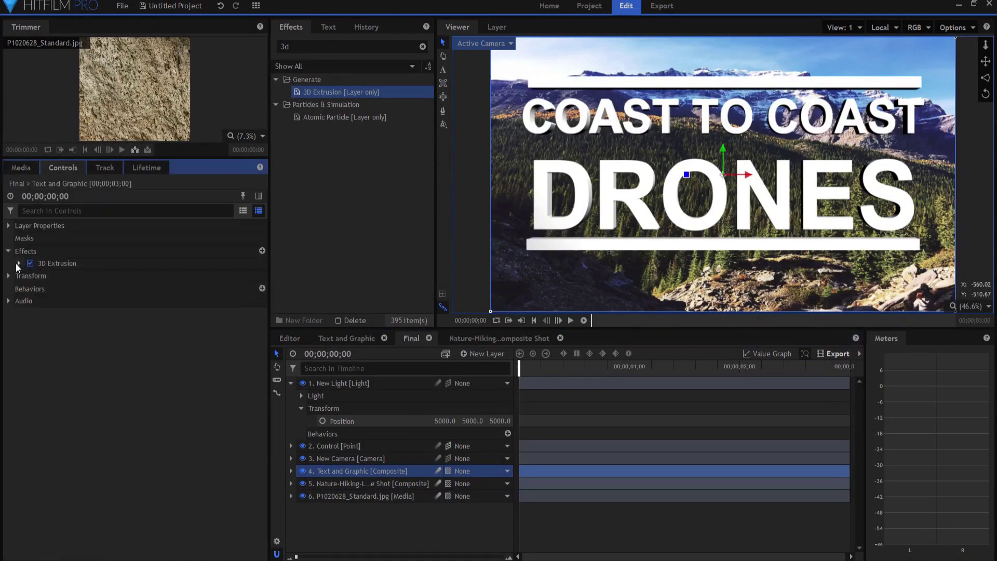
{"action": "left_click", "coordinate": [19, 263]}
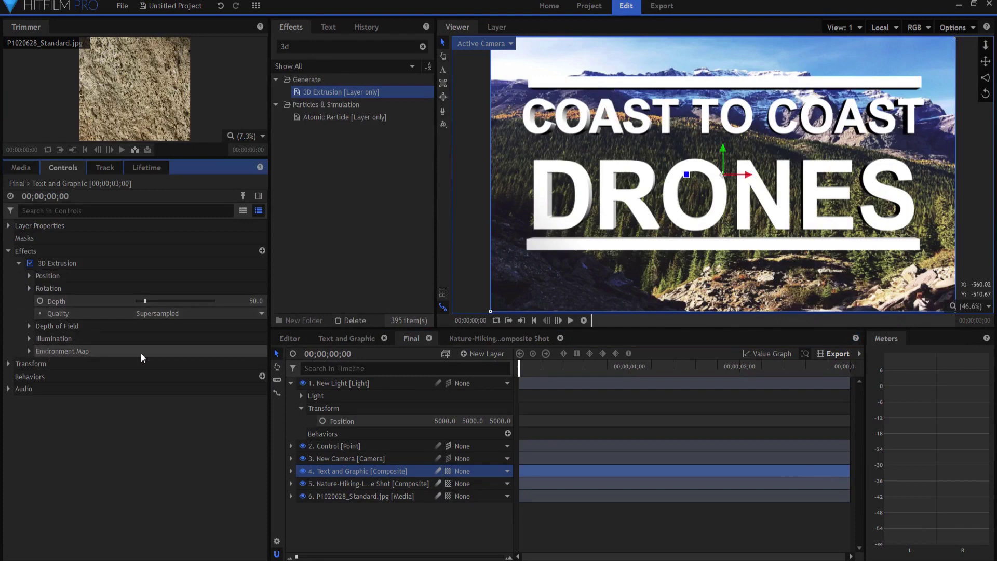
{"action": "left_click", "coordinate": [29, 351]}
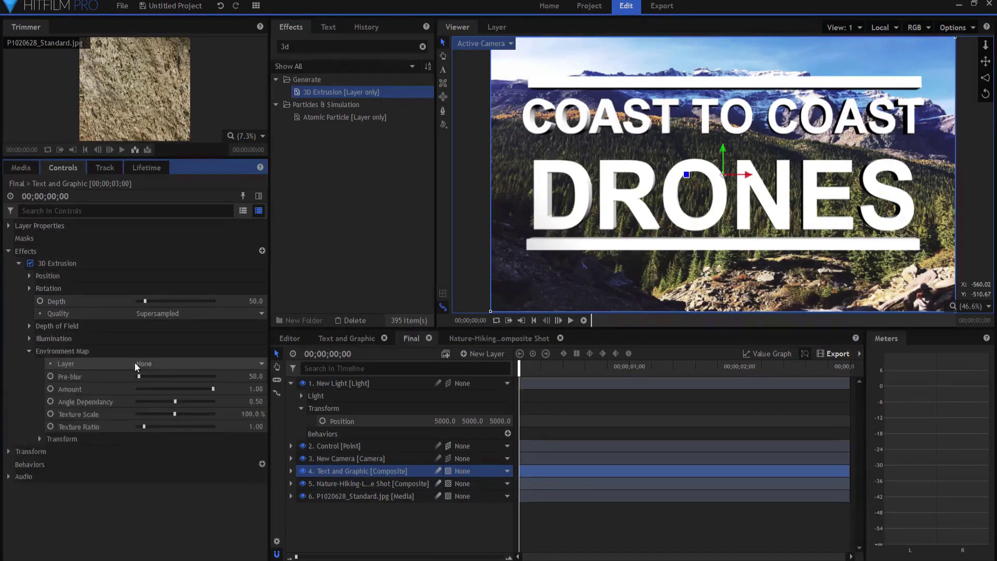
{"action": "left_click", "coordinate": [167, 362]}
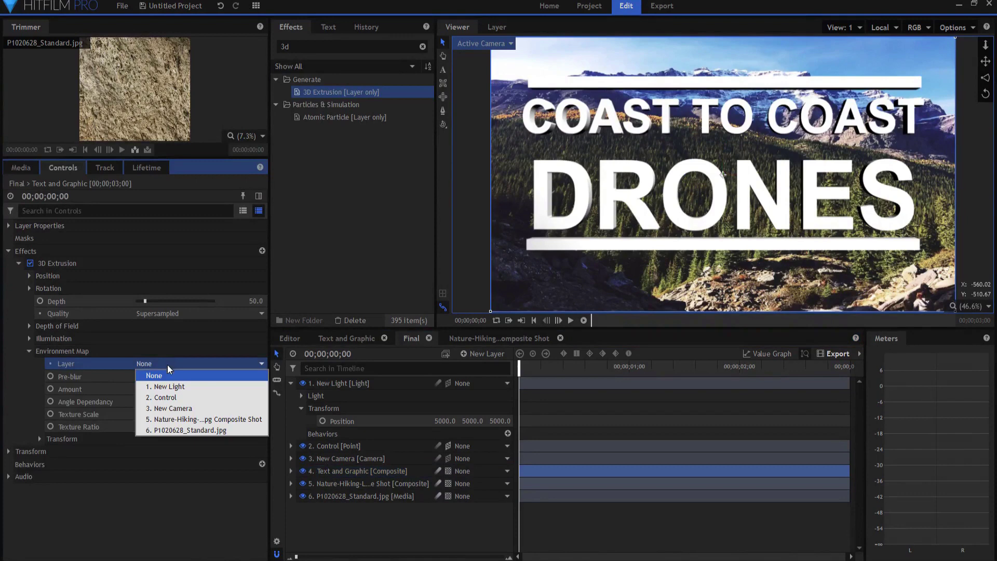
{"action": "left_click", "coordinate": [186, 431]}
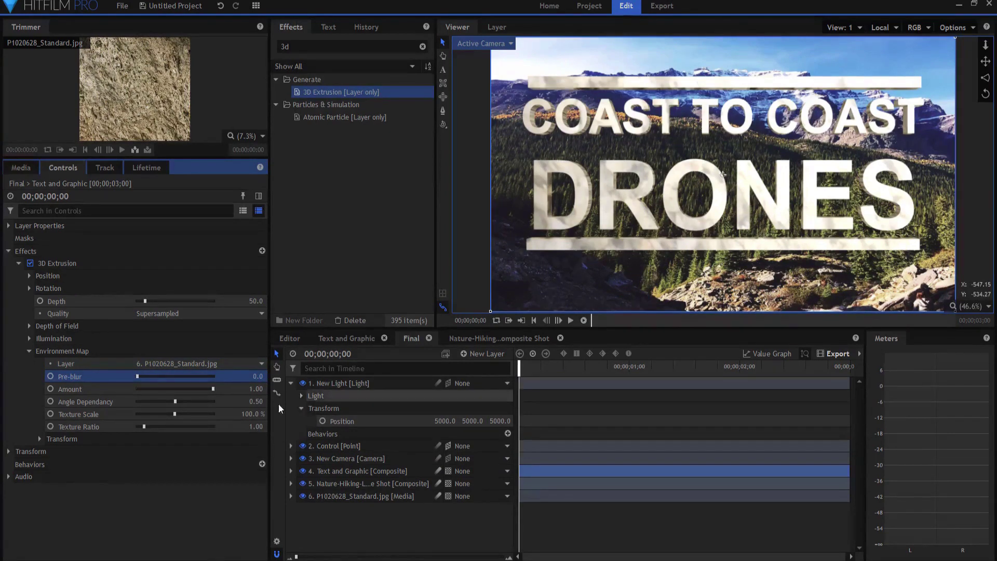
{"action": "left_click", "coordinate": [571, 319]}
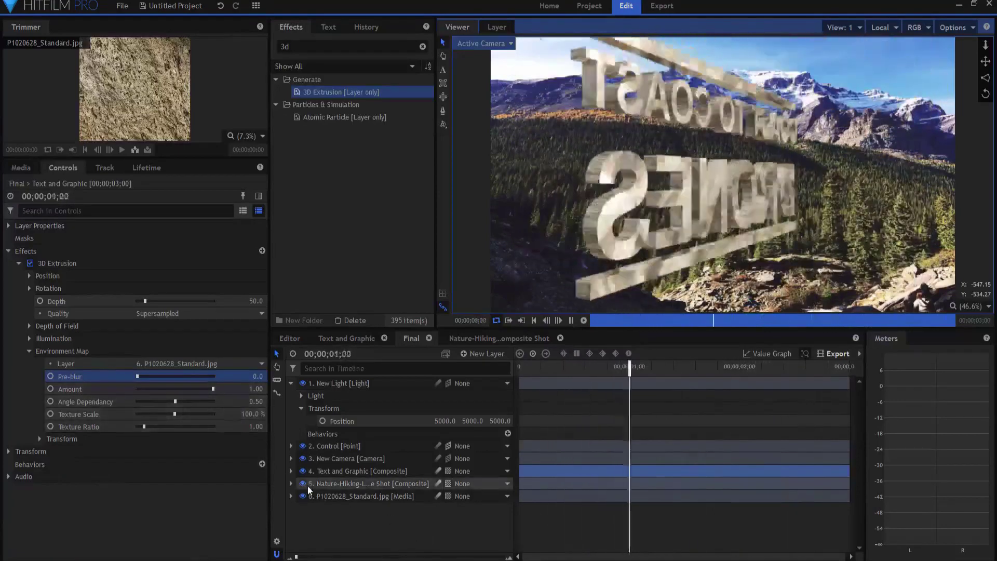
{"action": "key", "text": "space"}
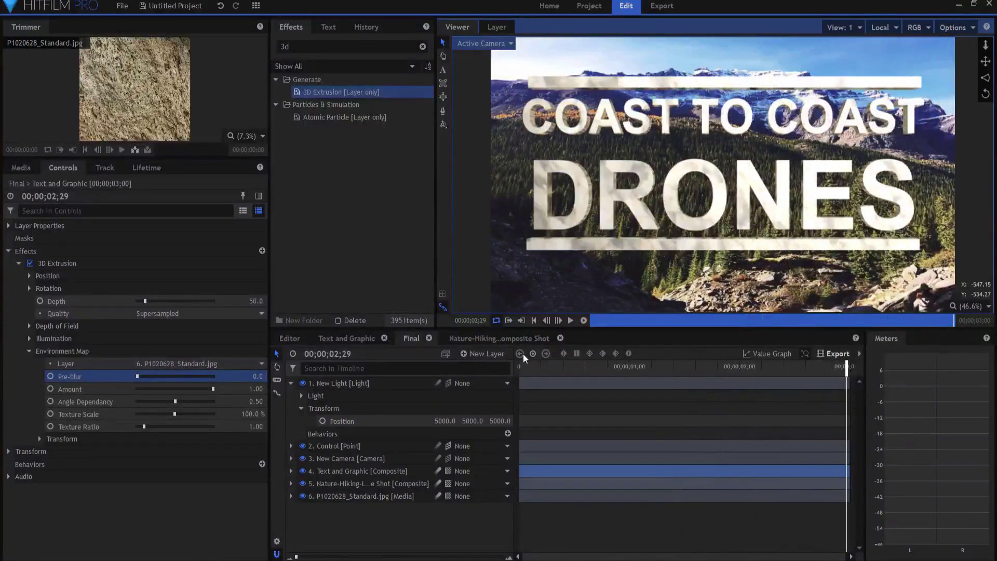
{"action": "left_click", "coordinate": [570, 320]}
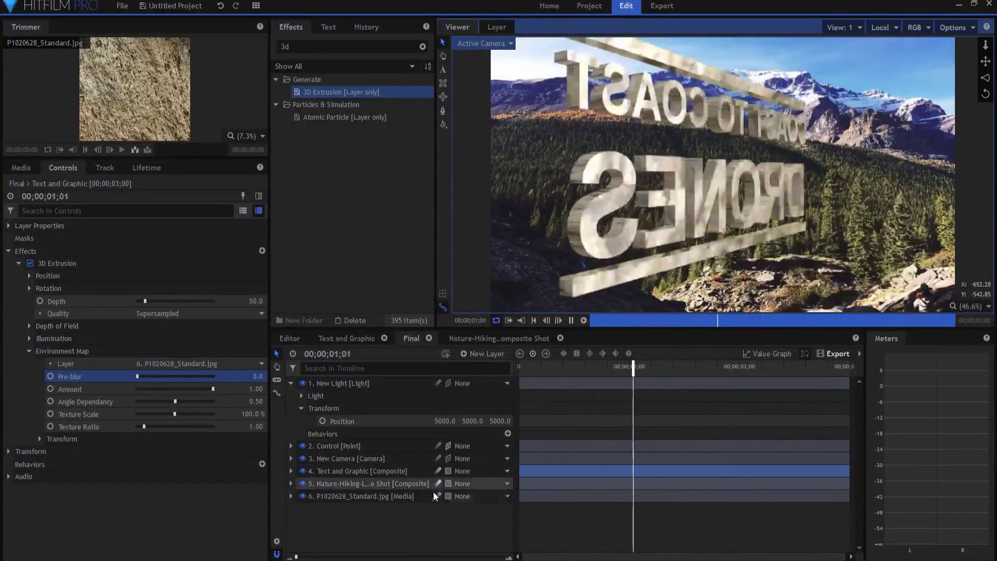